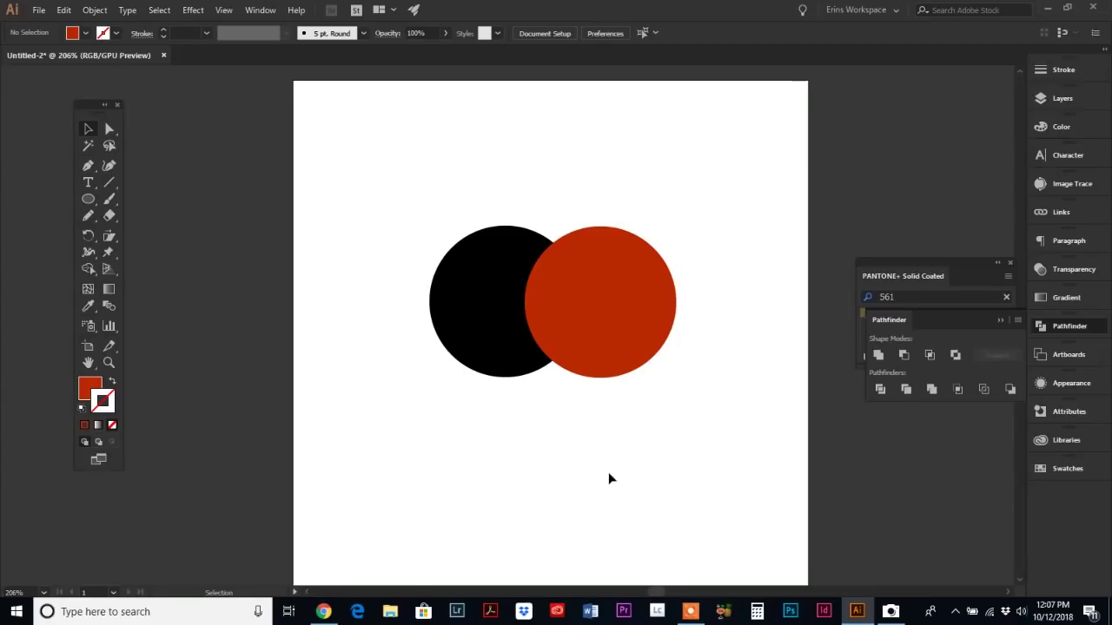
Step: Float the Pathfinder panel out of the dock, close the PANTONE+ Solid Coated swatches, and reposition Pathfinder
left_click_drag(894, 321, 766, 150)
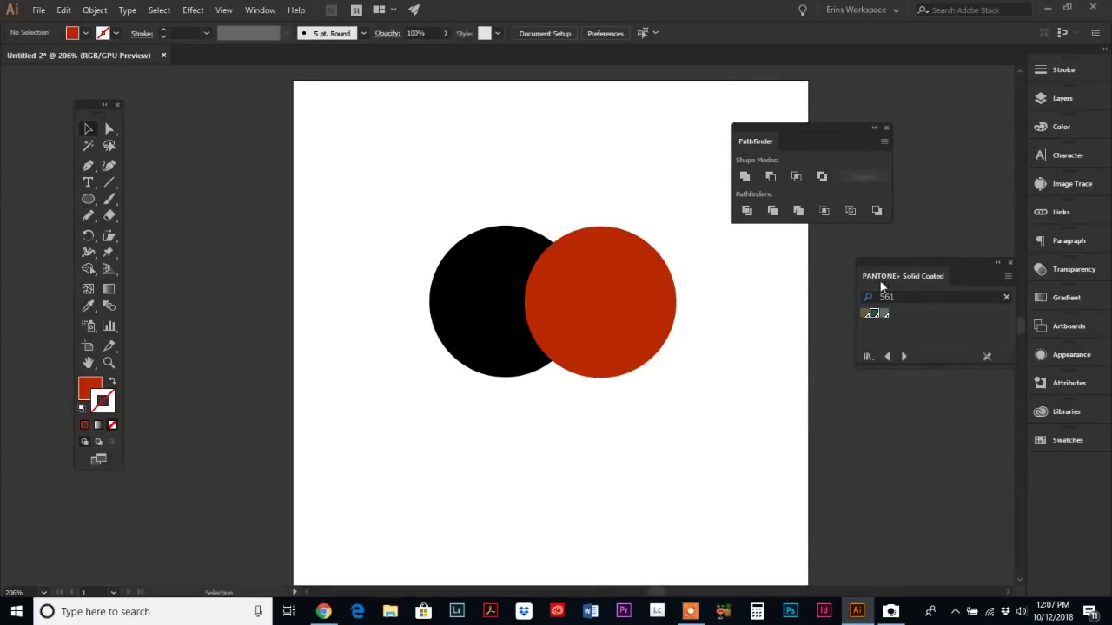
left_click(1010, 262)
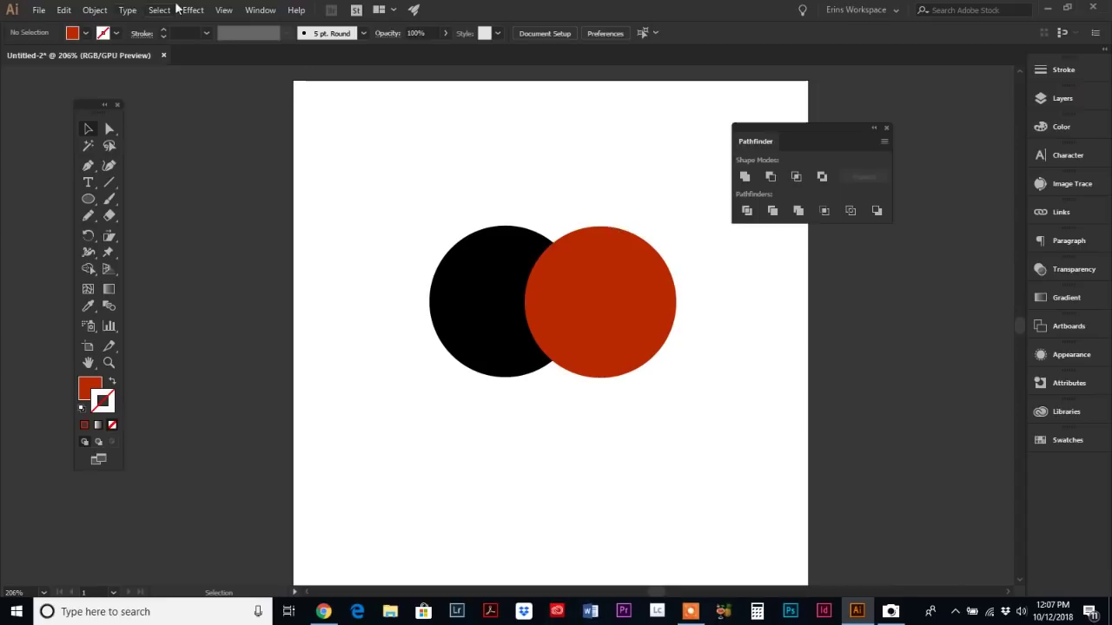
left_click(257, 10)
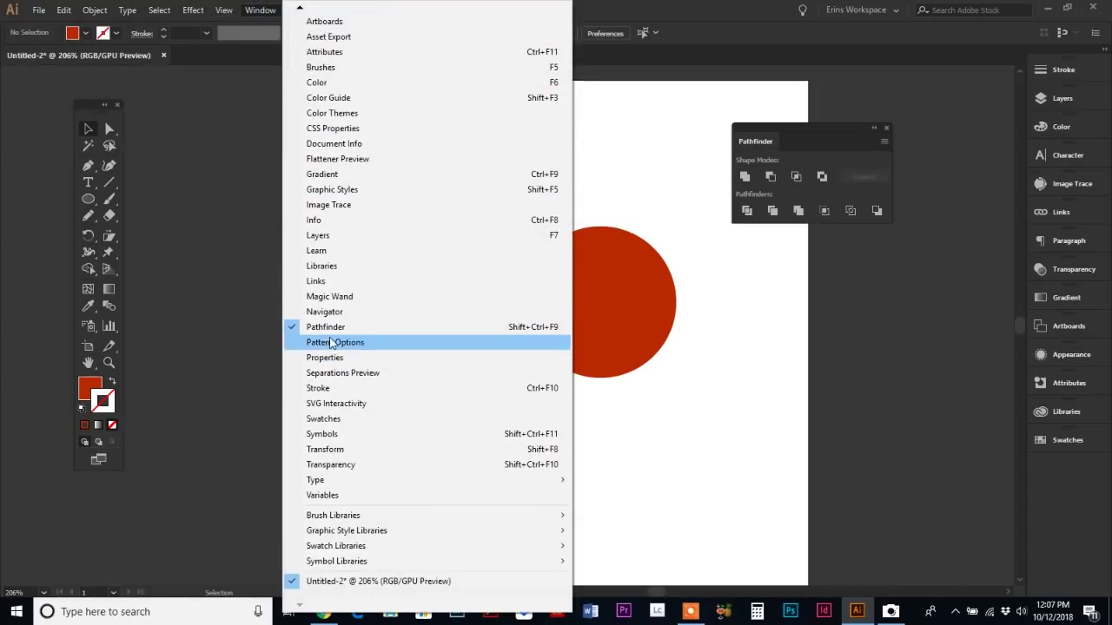
left_click(778, 132)
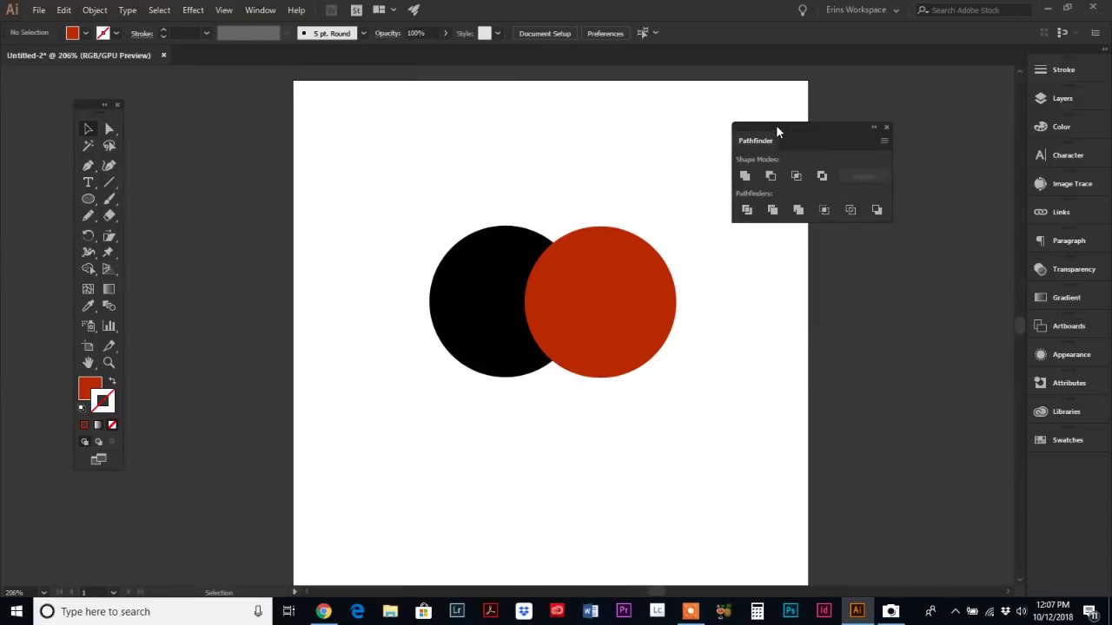
left_click_drag(779, 132, 867, 240)
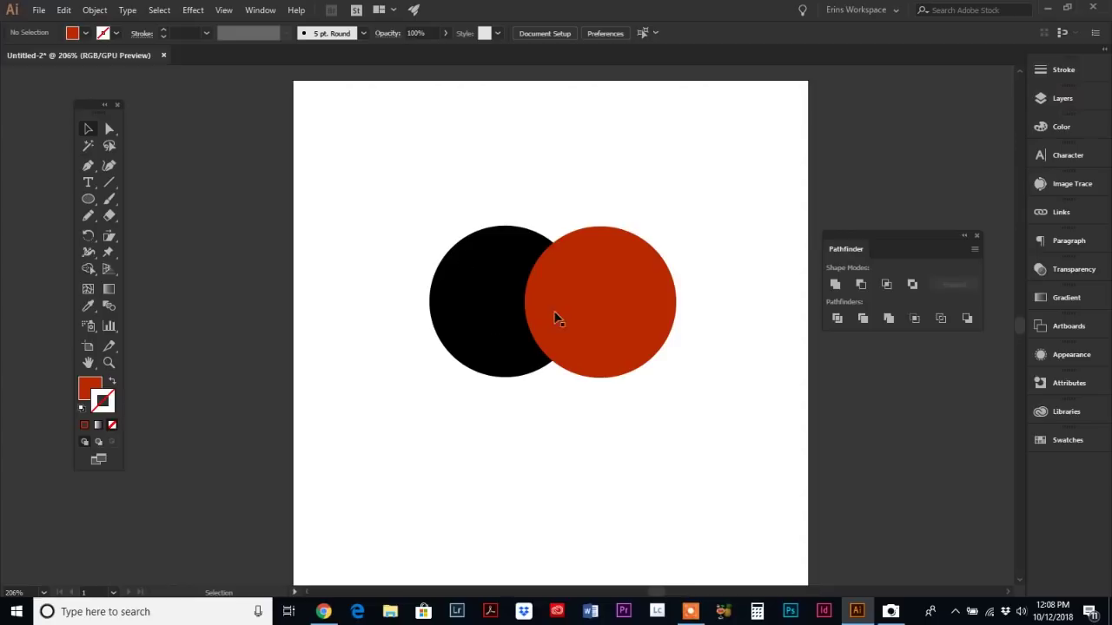
Step: Shift the red circle further over the black circle
left_click_drag(587, 311, 677, 290)
key("ctrl+z")
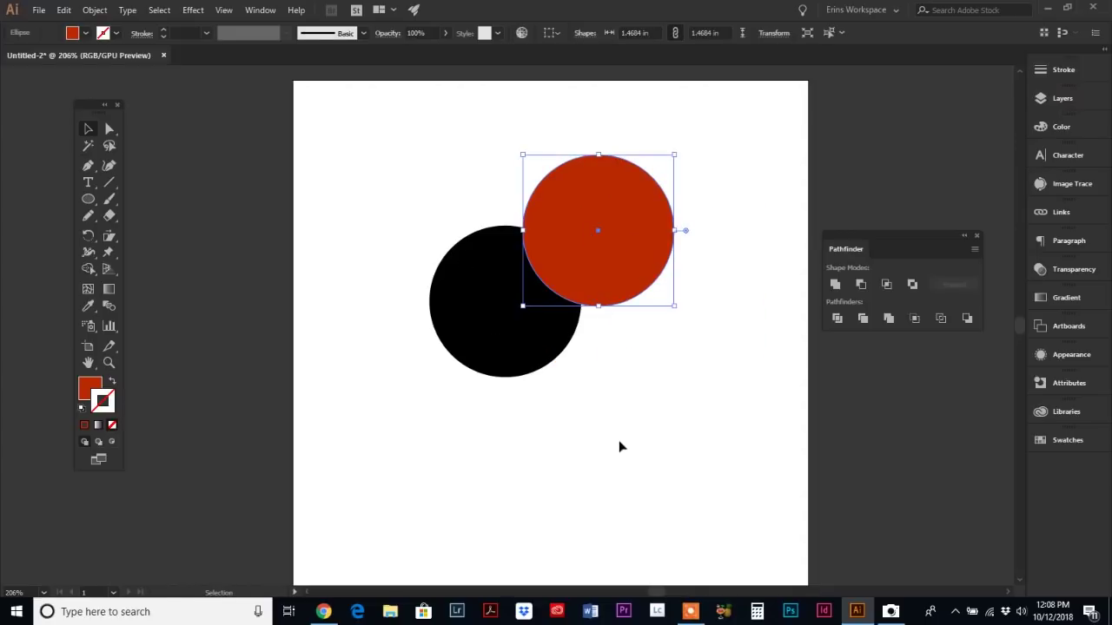
key("ctrl+shift+z")
key("ctrl+z")
key("ctrl+shift+z")
left_click_drag(493, 311, 582, 311)
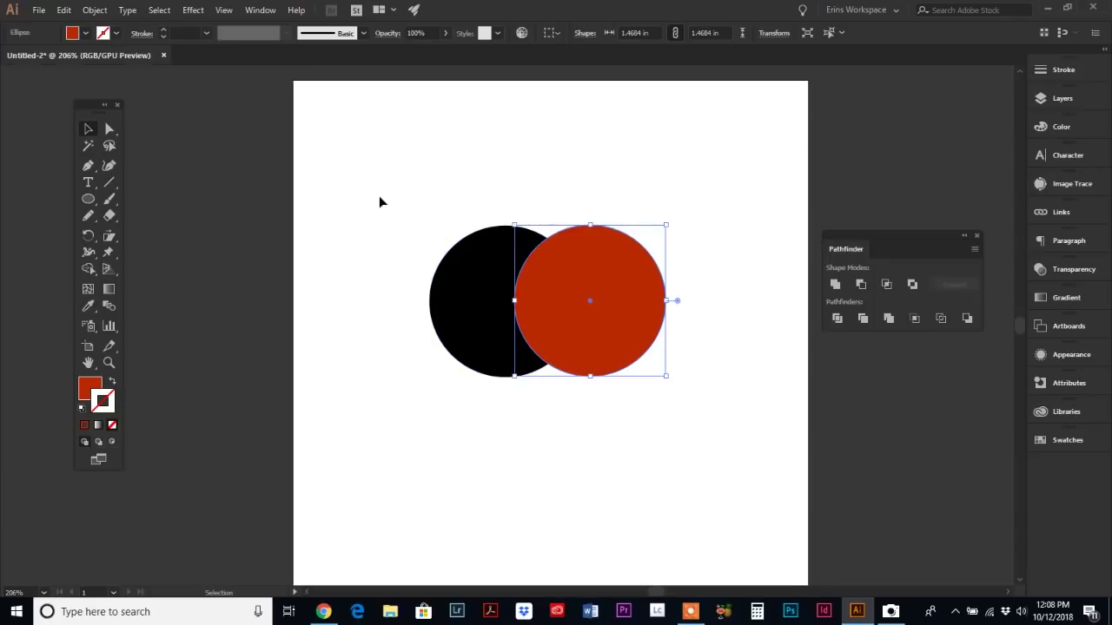
Step: Unite both circles with Pathfinder, preview it in Outline mode, then undo the merge
left_click_drag(373, 193, 712, 440)
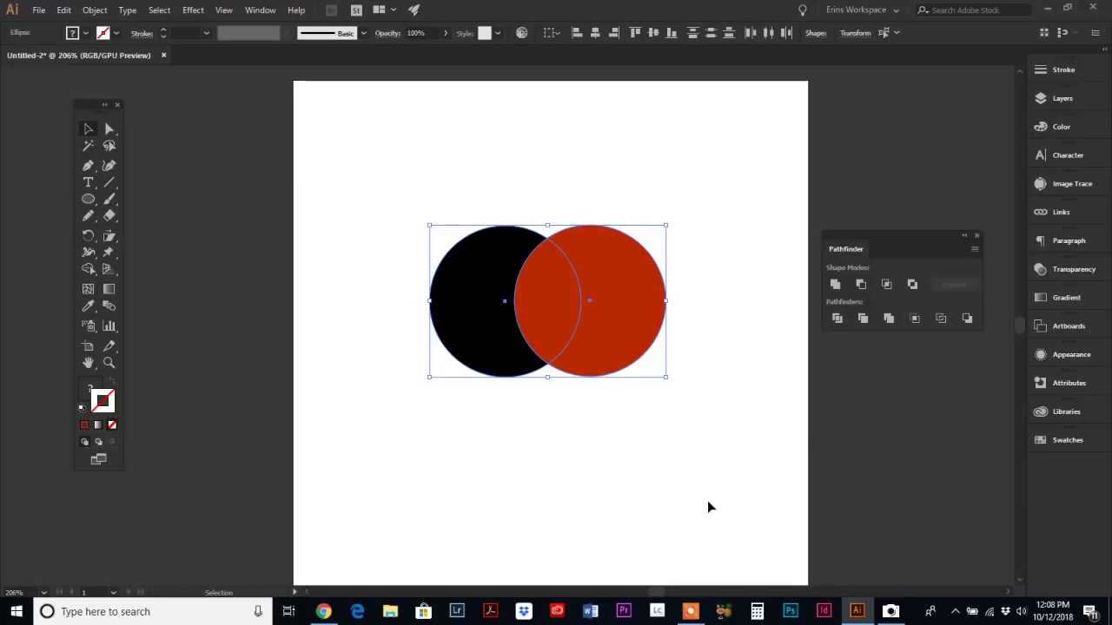
left_click(836, 285)
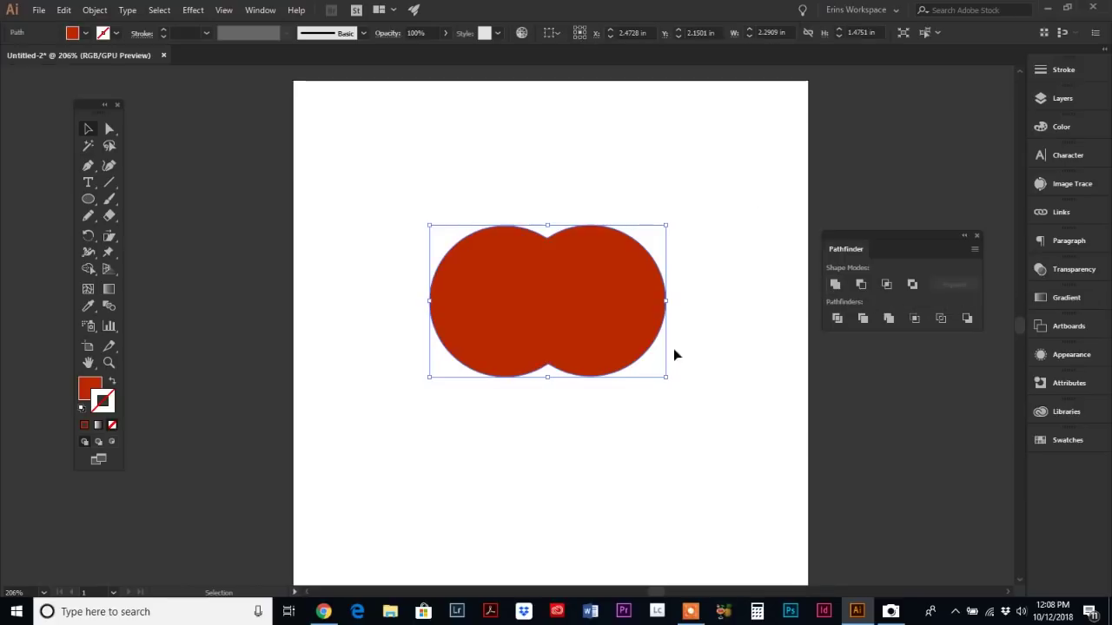
left_click(572, 194)
left_click_drag(548, 315, 499, 287)
key("ctrl+z")
key("a")
key("ctrl+y")
key("ctrl+y")
key("v")
key("ctrl+z")
left_click(652, 395)
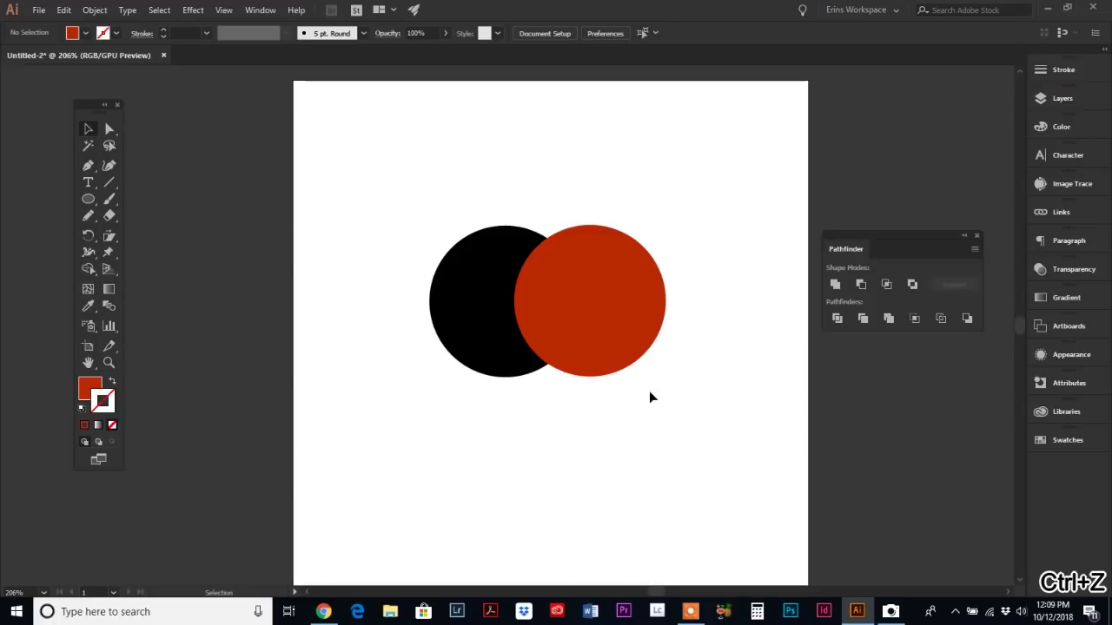
key("ctrl+y")
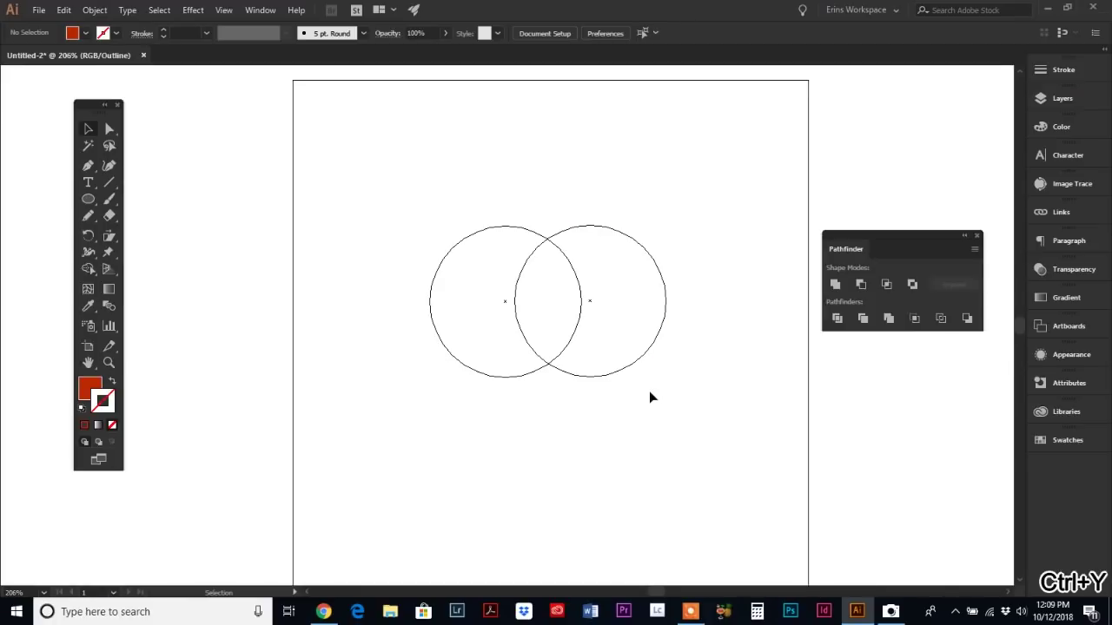
key("ctrl+y")
Step: Unite the circles again, check the outline with Ctrl+Y, and undo back to two circles
left_click_drag(392, 160, 713, 424)
left_click(834, 284)
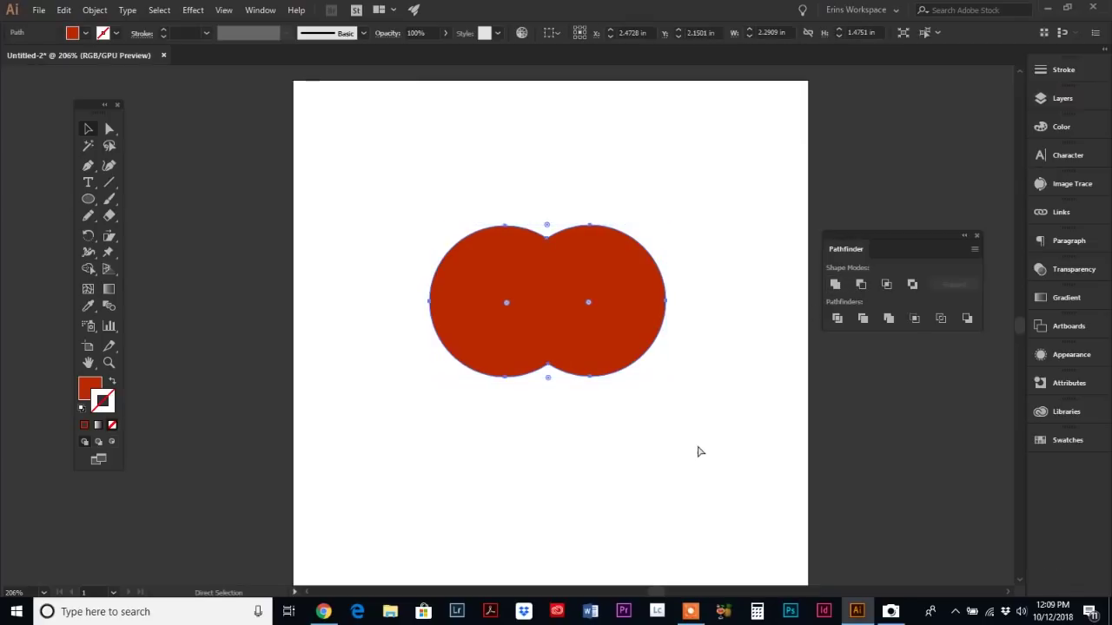
key("ctrl+y")
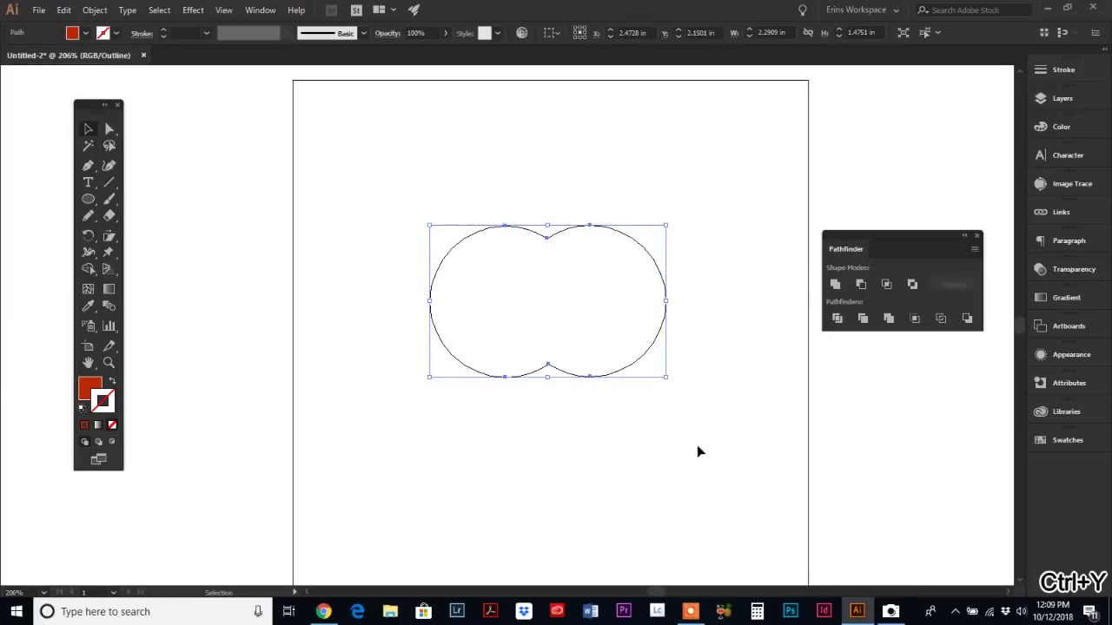
key("ctrl+y")
key("ctrl+z")
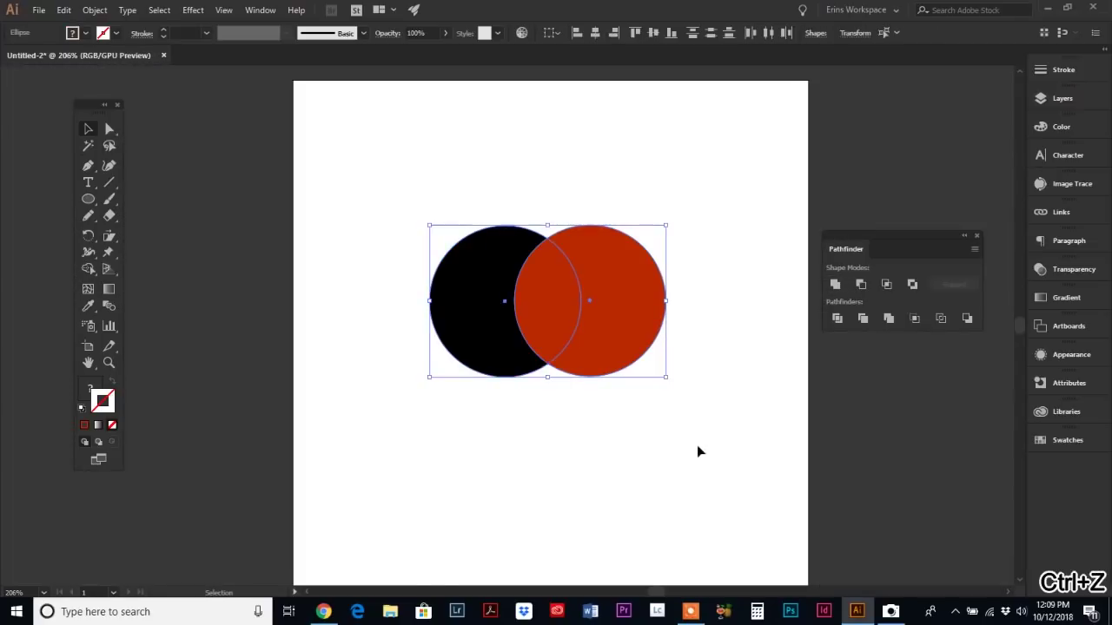
left_click(538, 482)
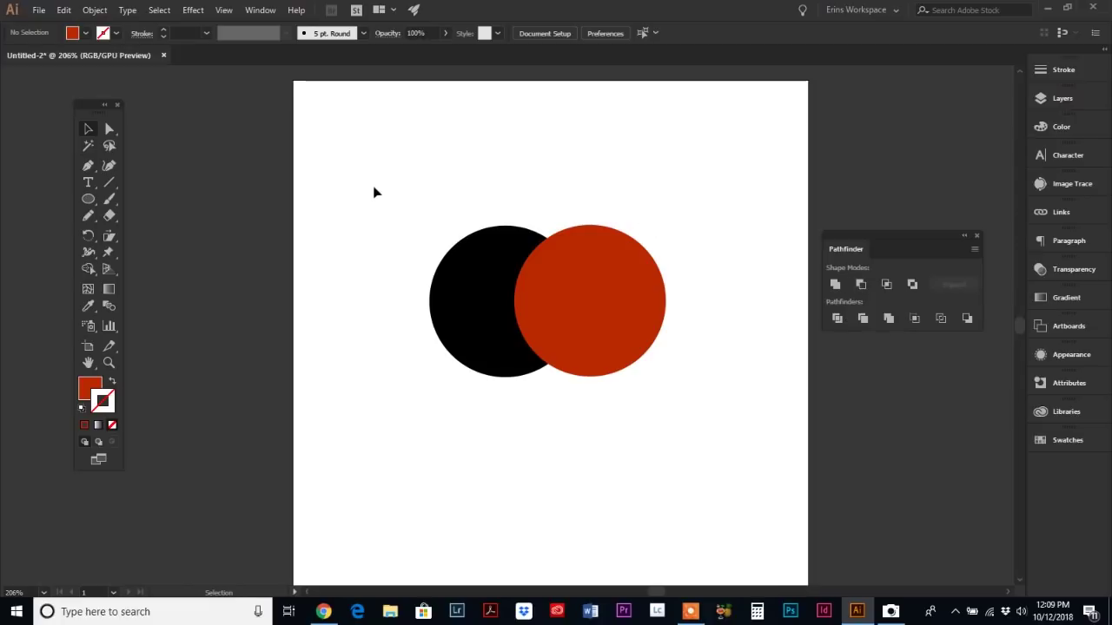
Step: Apply Pathfinder Minus Front to both circles, then undo to restore them
left_click_drag(377, 188, 726, 404)
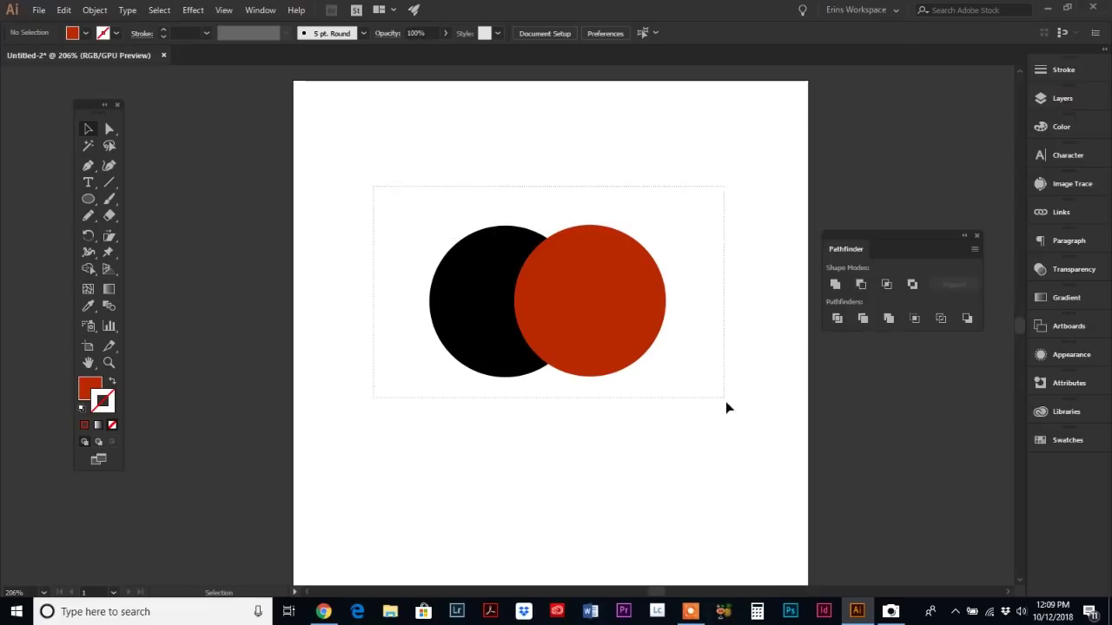
left_click(861, 287)
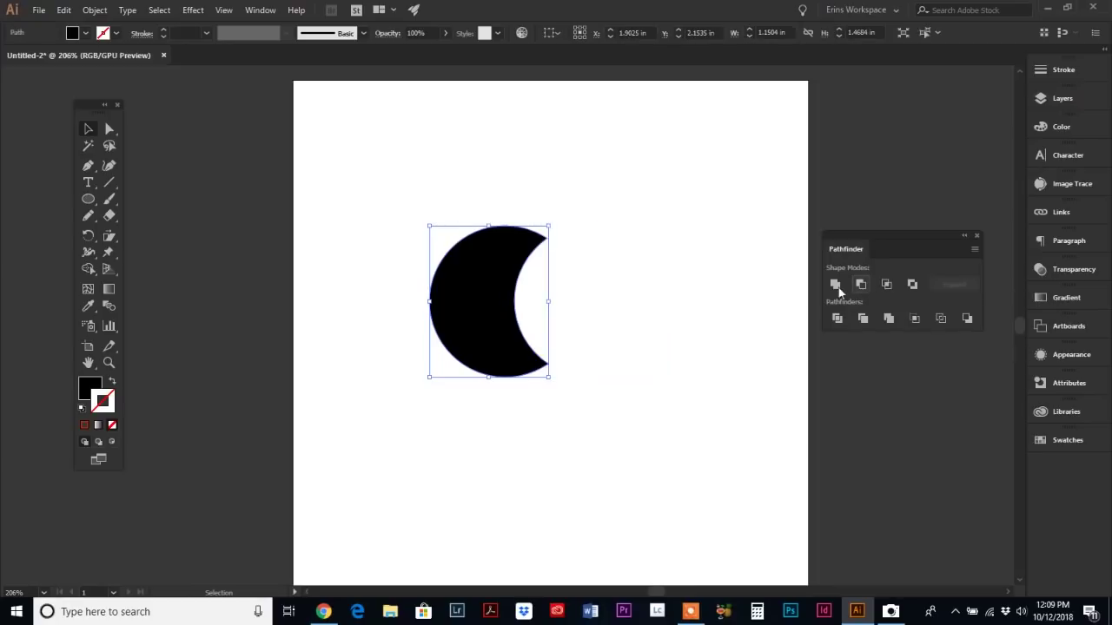
left_click(575, 305)
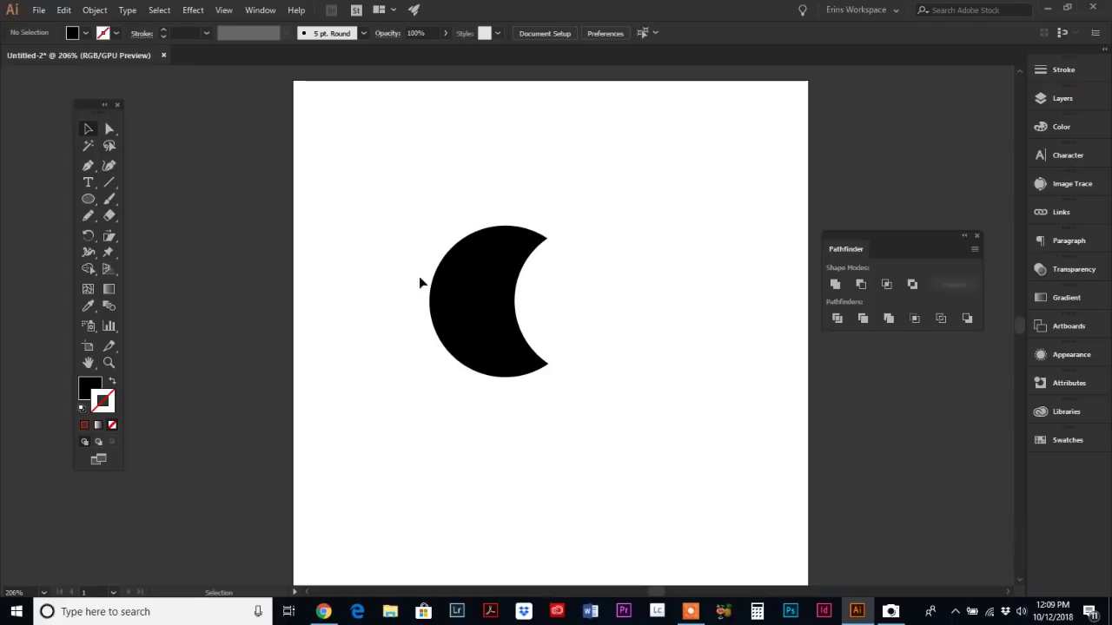
key("ctrl+z")
left_click(664, 165)
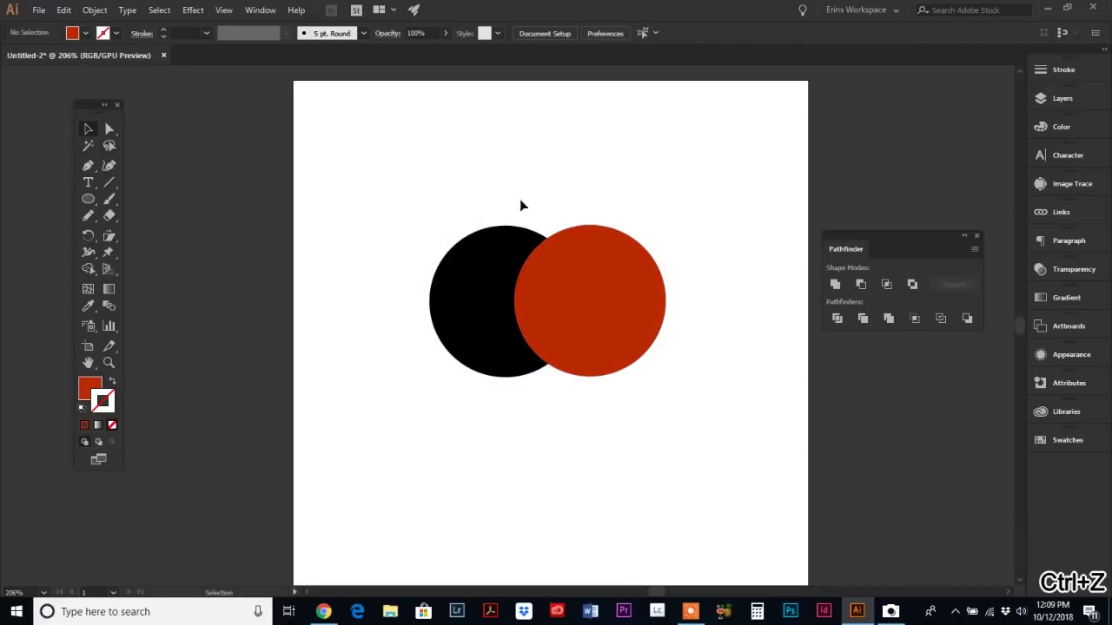
Step: Move the red circle back over the black one, retry Minus Front, and undo it
left_click_drag(424, 201, 683, 427)
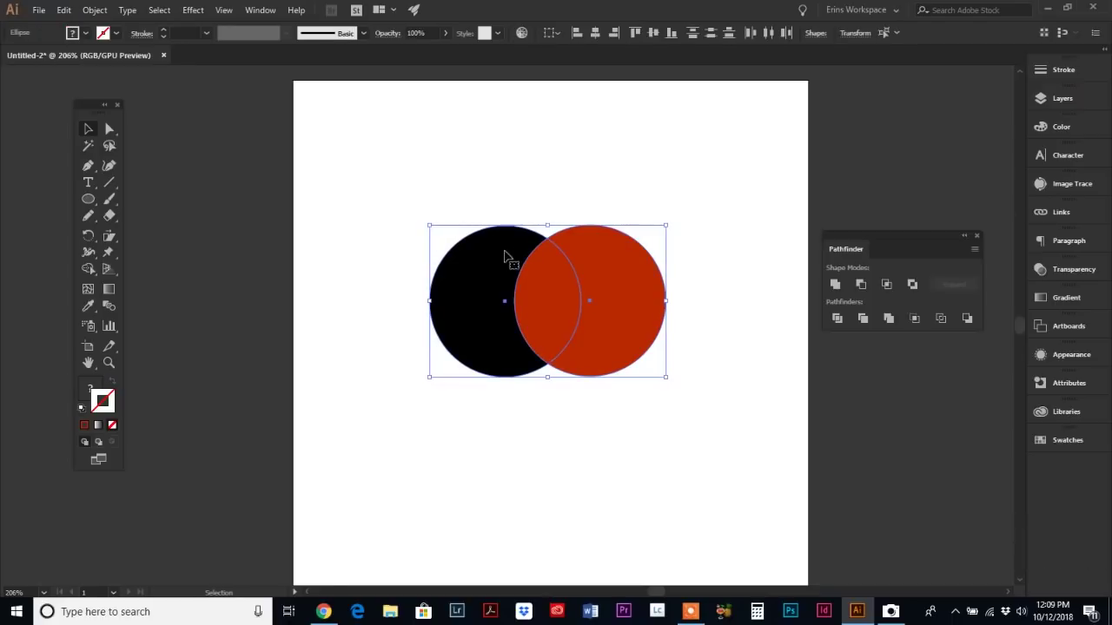
key("a")
key("ctrl+z")
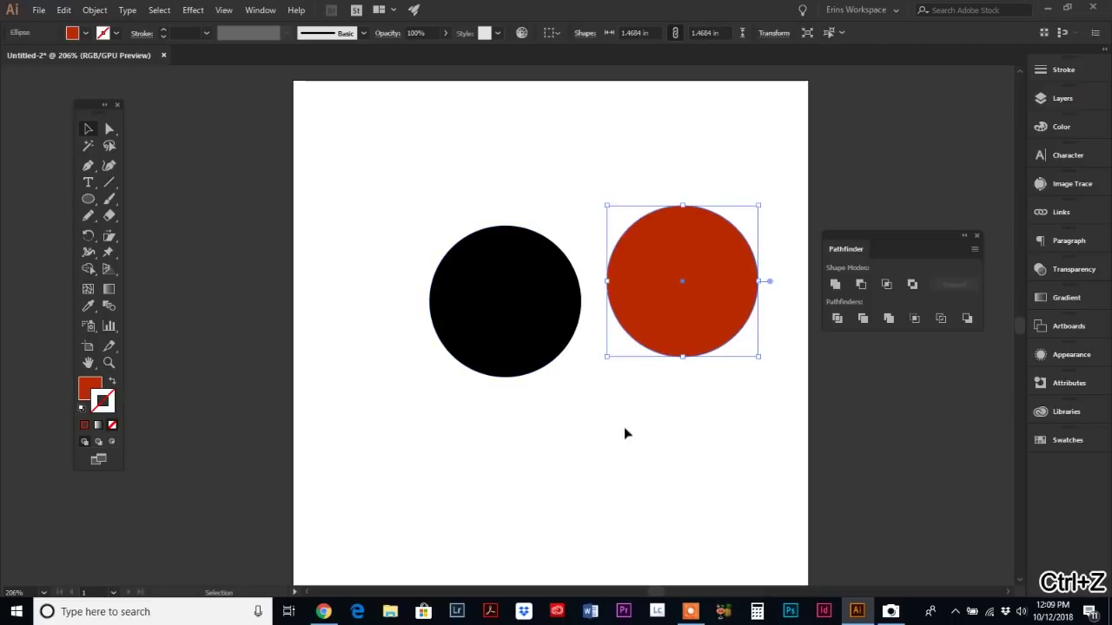
left_click_drag(655, 325, 544, 343)
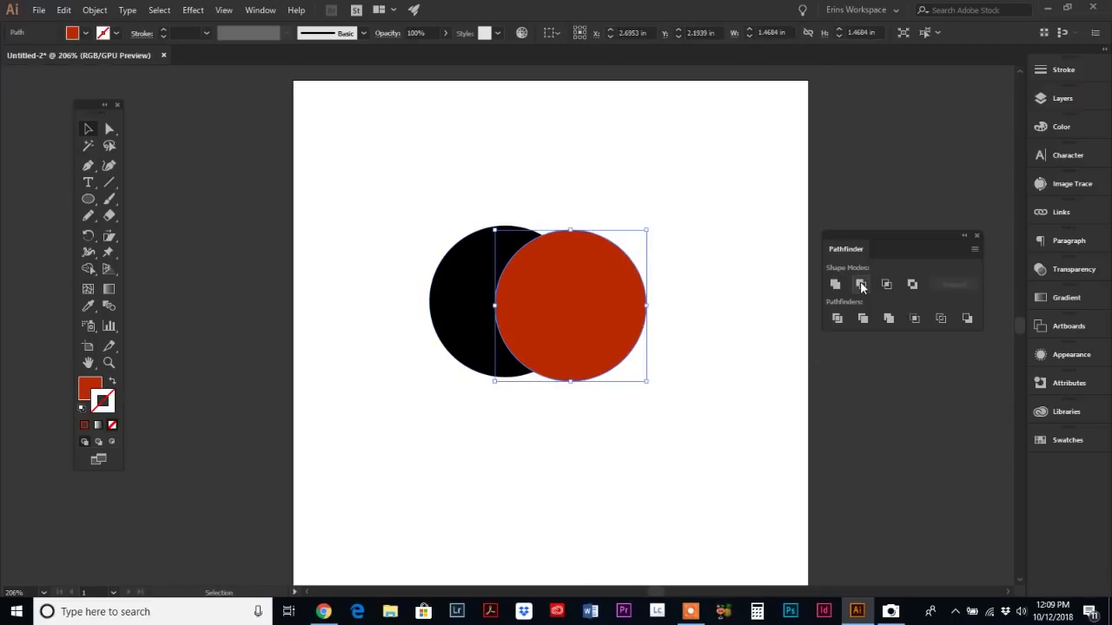
left_click_drag(412, 215, 768, 443)
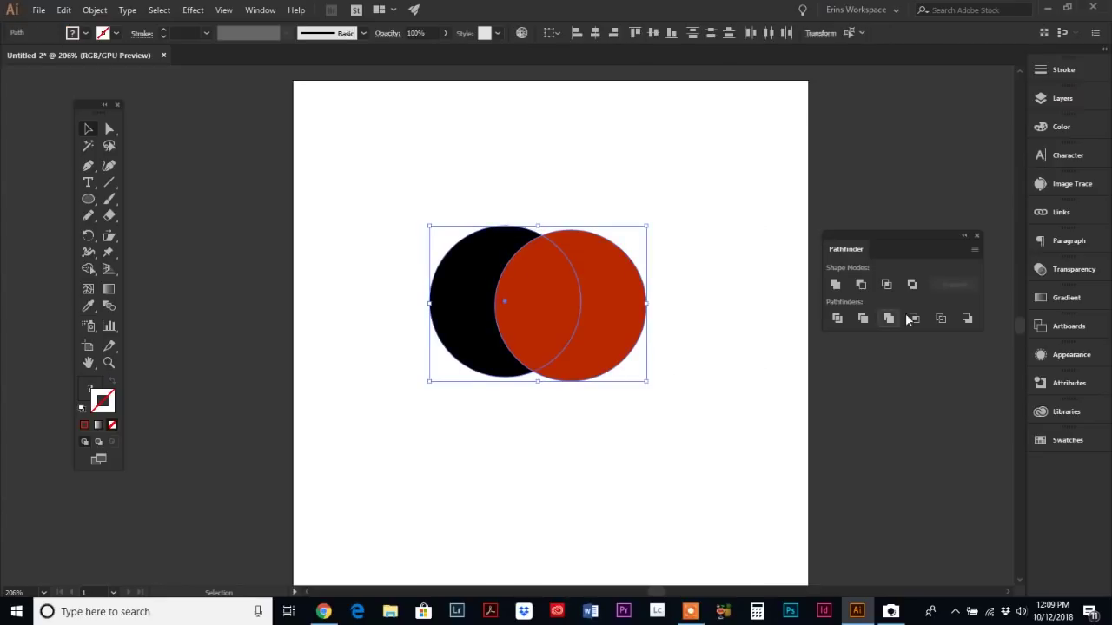
left_click(862, 285)
left_click(587, 555)
key("ctrl+z")
key("ctrl+z")
key("ctrl+z")
key("ctrl+z")
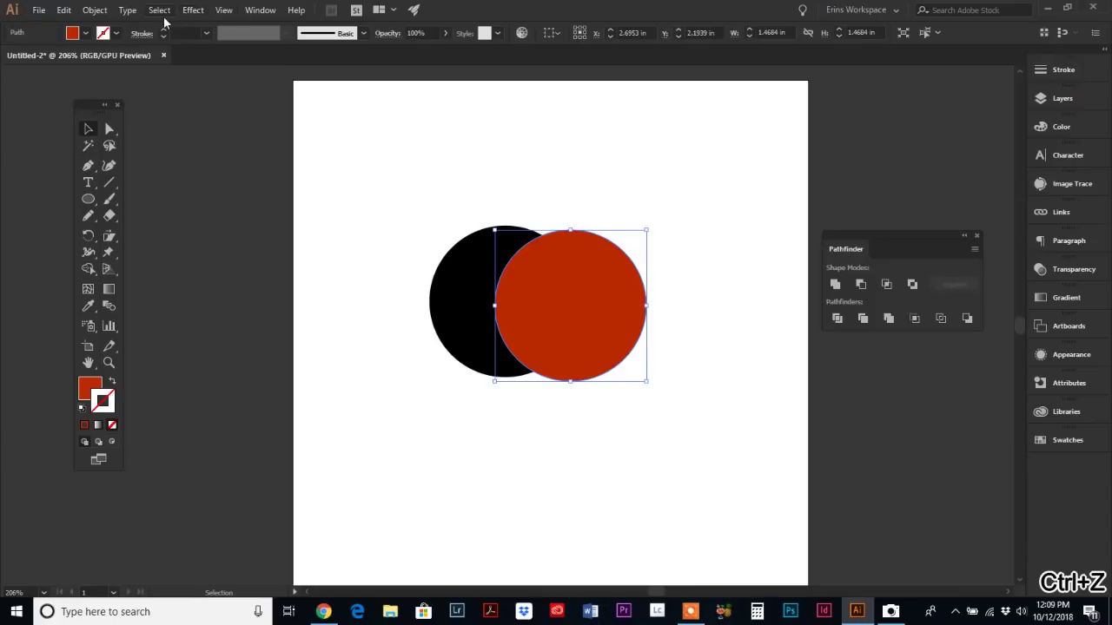
Step: Send the red circle behind the black circle and apply Minus Front to both
left_click(96, 10)
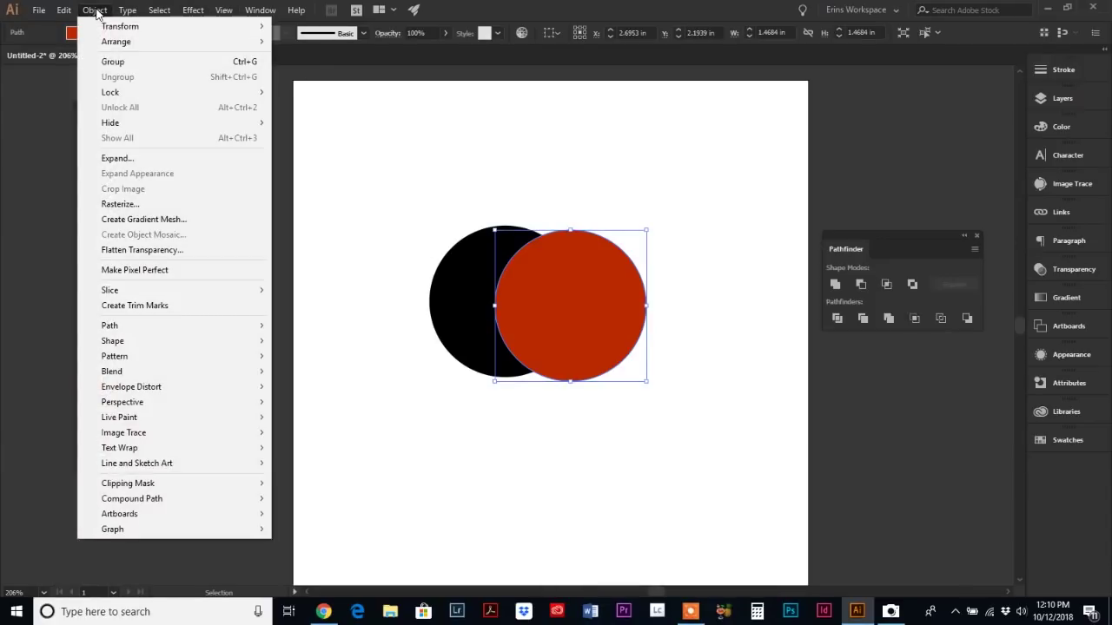
mouse_move(122, 41)
left_click(330, 72)
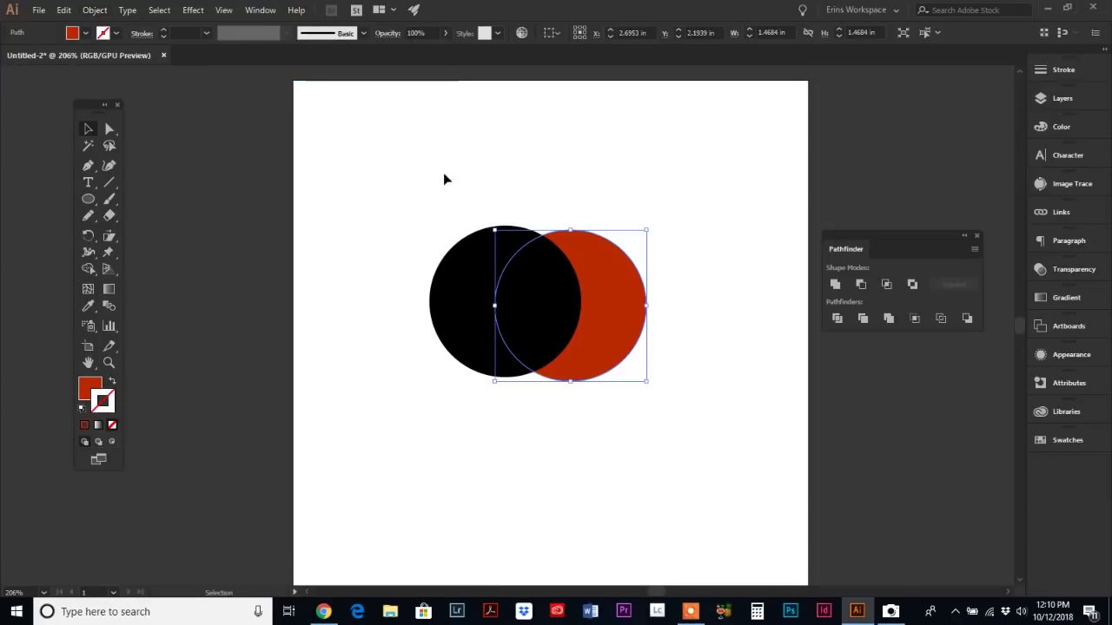
left_click_drag(373, 169, 658, 398)
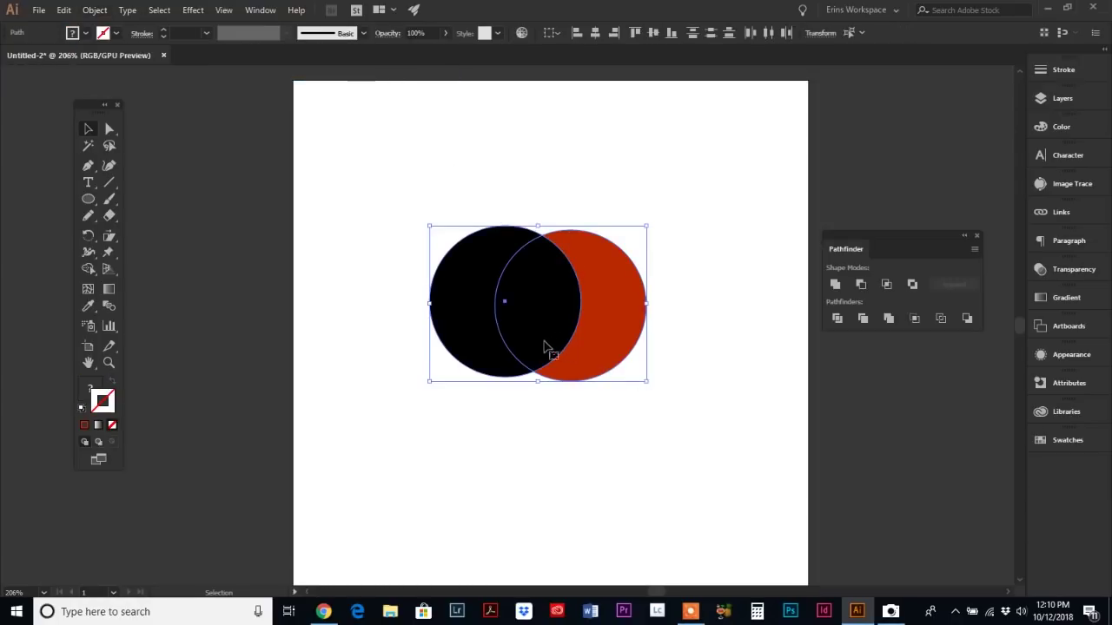
left_click(858, 285)
left_click(702, 351)
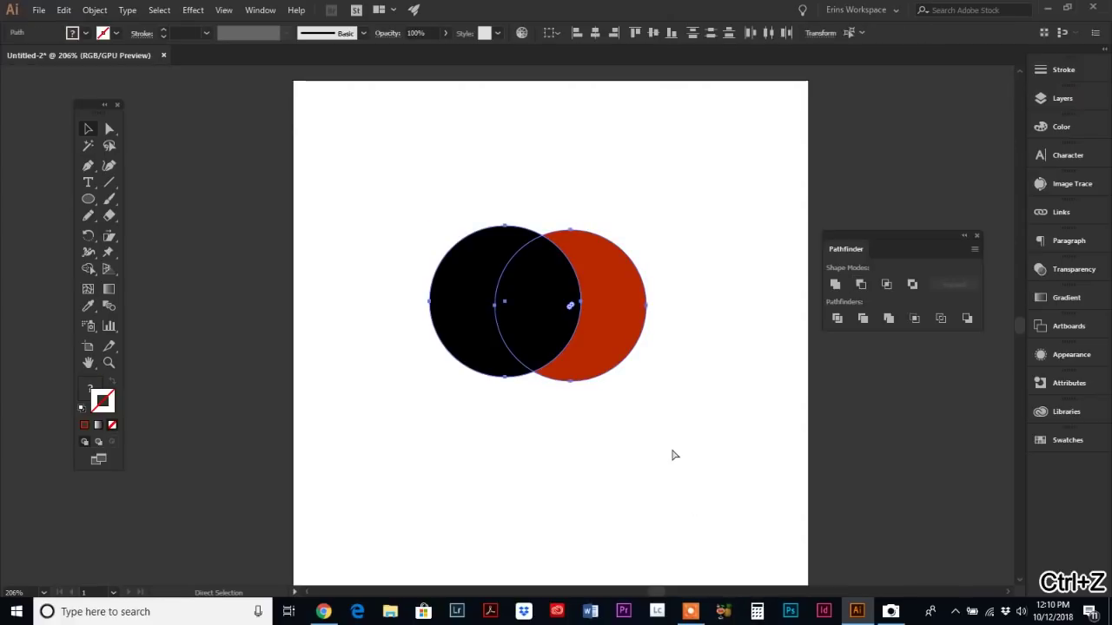
key("v")
left_click(666, 402)
Step: Bring the red circle to the front via Object > Arrange and shift it slightly right
left_click(635, 315)
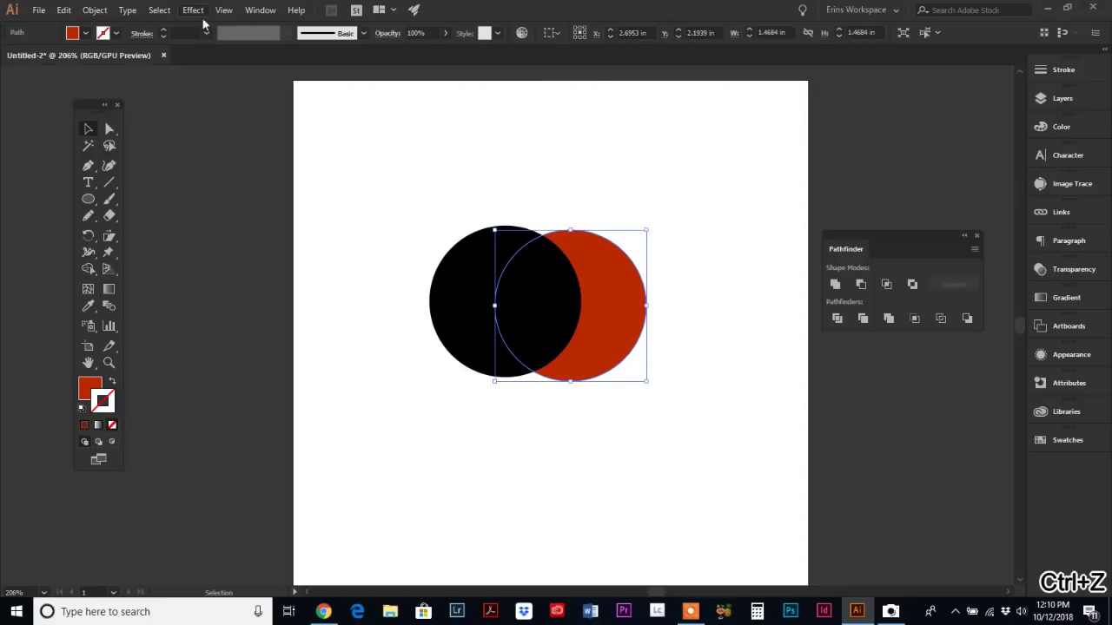
left_click(95, 9)
mouse_move(149, 45)
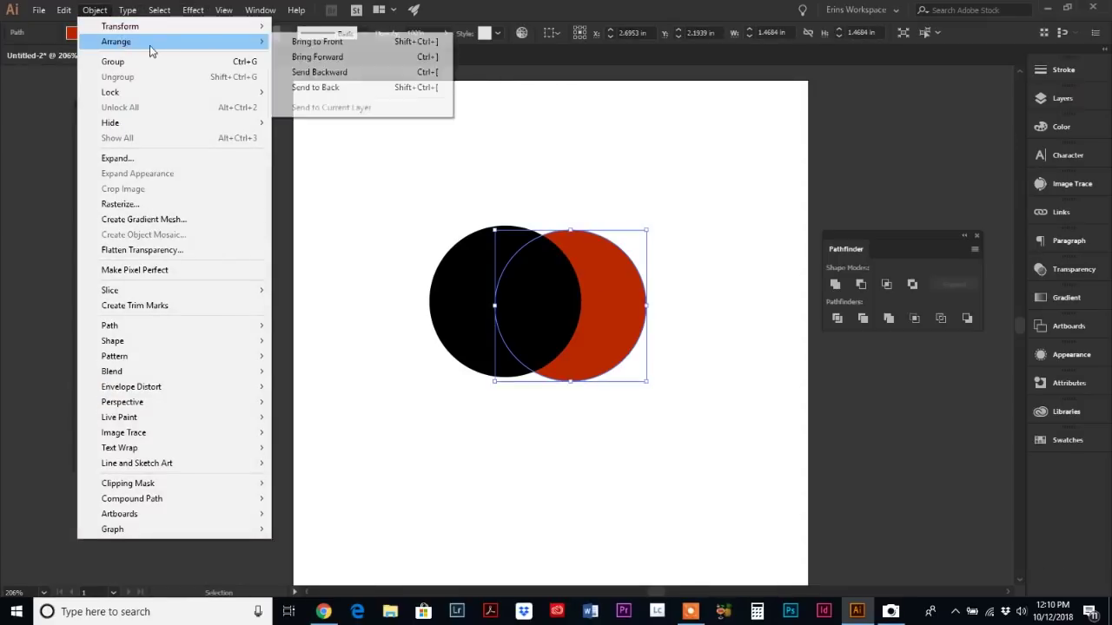
left_click(317, 42)
mouse_move(570, 304)
left_mouse_down()
mouse_move(594, 291)
mouse_move(582, 309)
left_mouse_up()
Step: Apply Pathfinder Exclude to the circles, inspect the hole with Direct Selection, and undo
left_click_drag(405, 200, 696, 398)
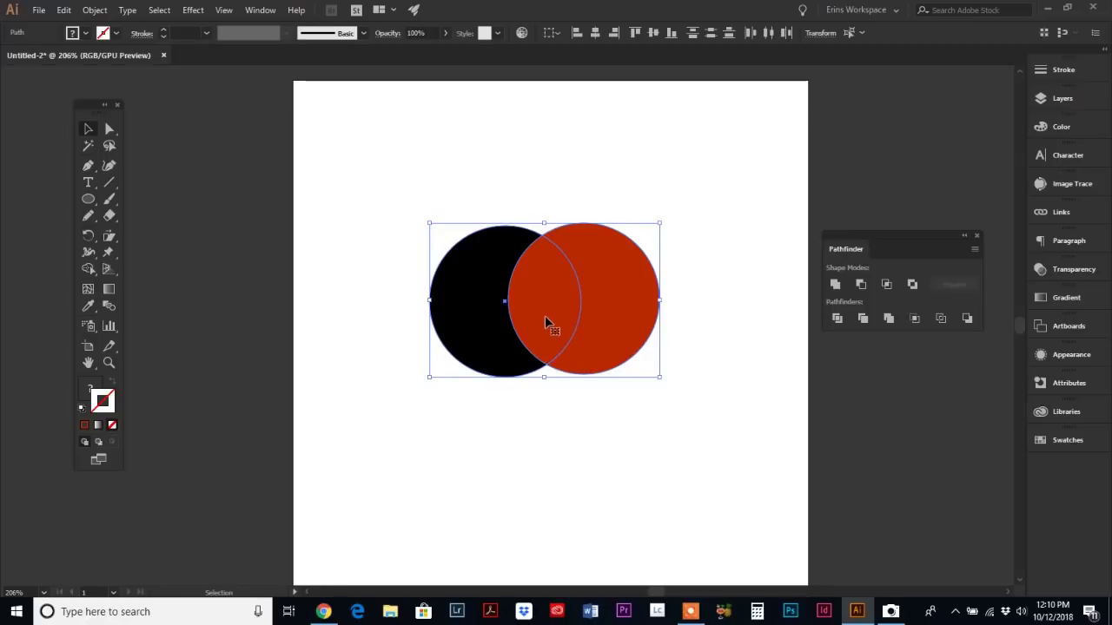
left_click_drag(386, 168, 701, 415)
left_click(911, 285)
left_click(599, 448)
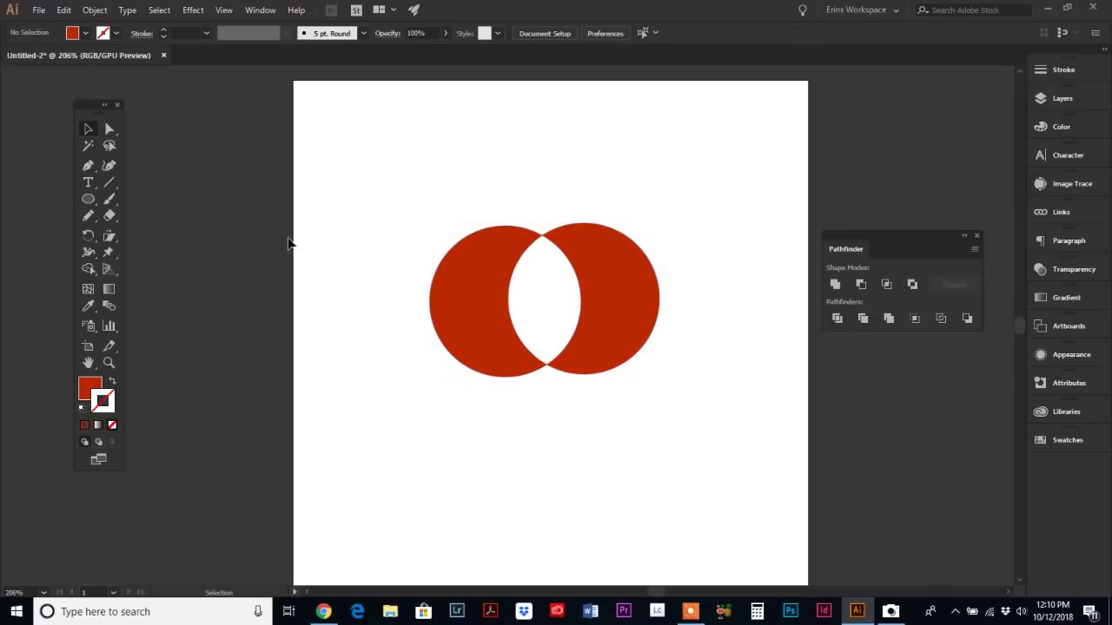
left_click(108, 131)
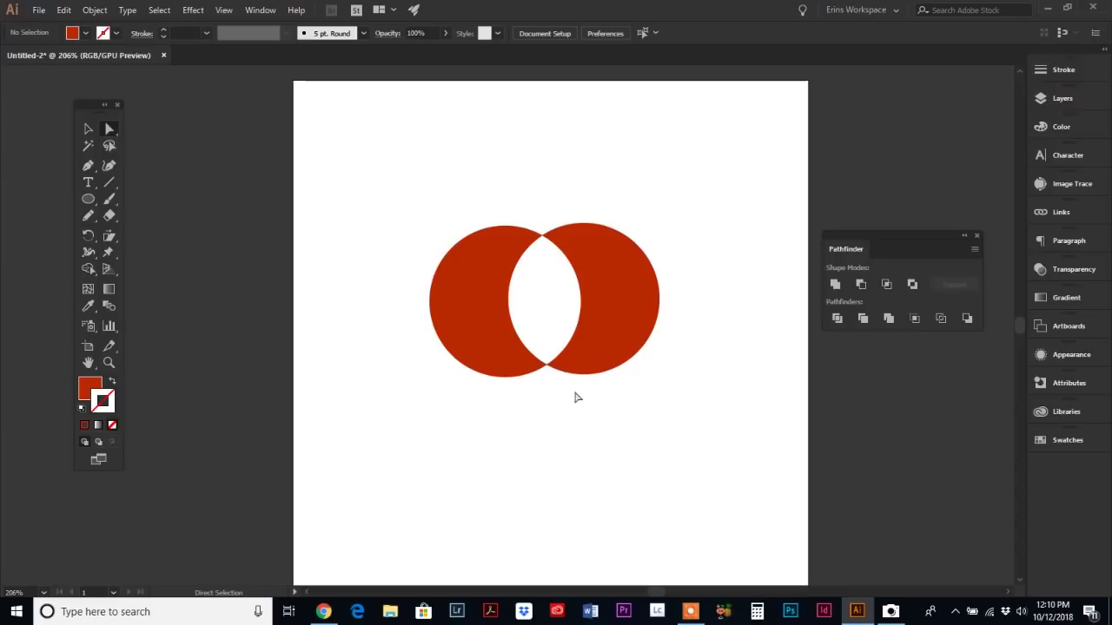
left_click_drag(618, 329, 660, 348)
key("ctrl+z")
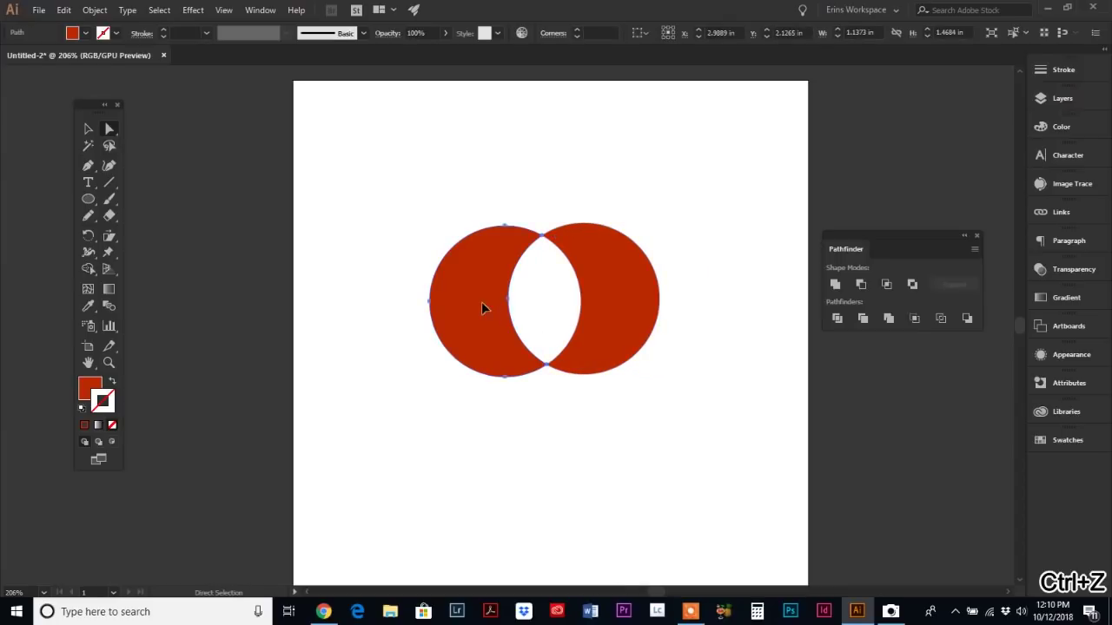
left_click_drag(483, 304, 444, 316)
key("ctrl+z")
key("ctrl+z")
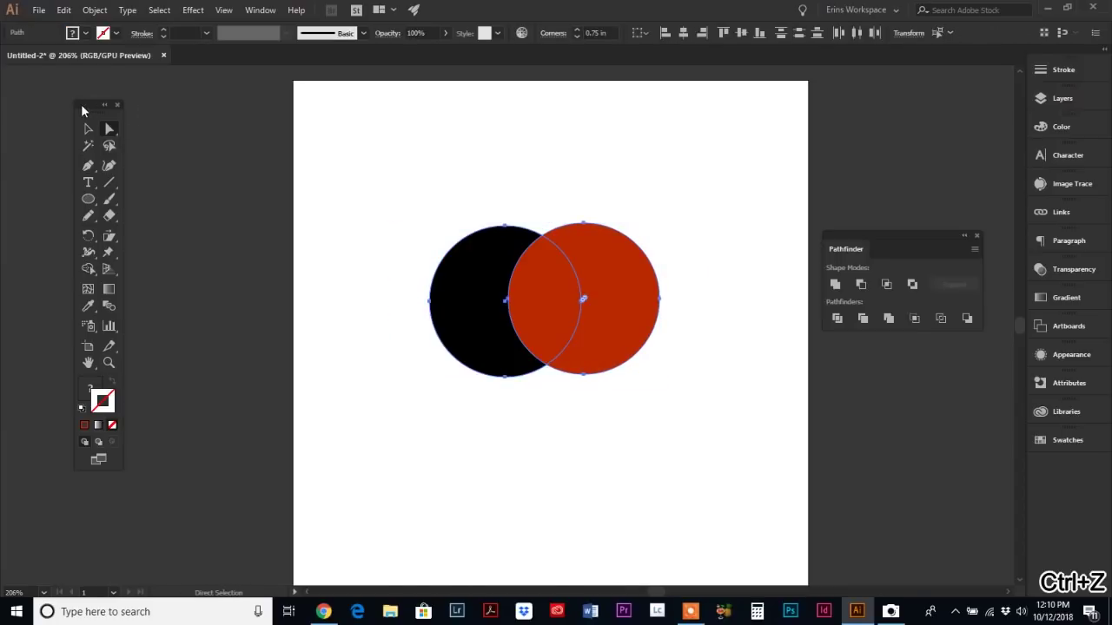
left_click(88, 130)
left_click(286, 168)
Step: Try Pathfinder Intersect with the red circle in two positions, undoing each time
left_click_drag(625, 295, 521, 385)
left_click(524, 273, "shift")
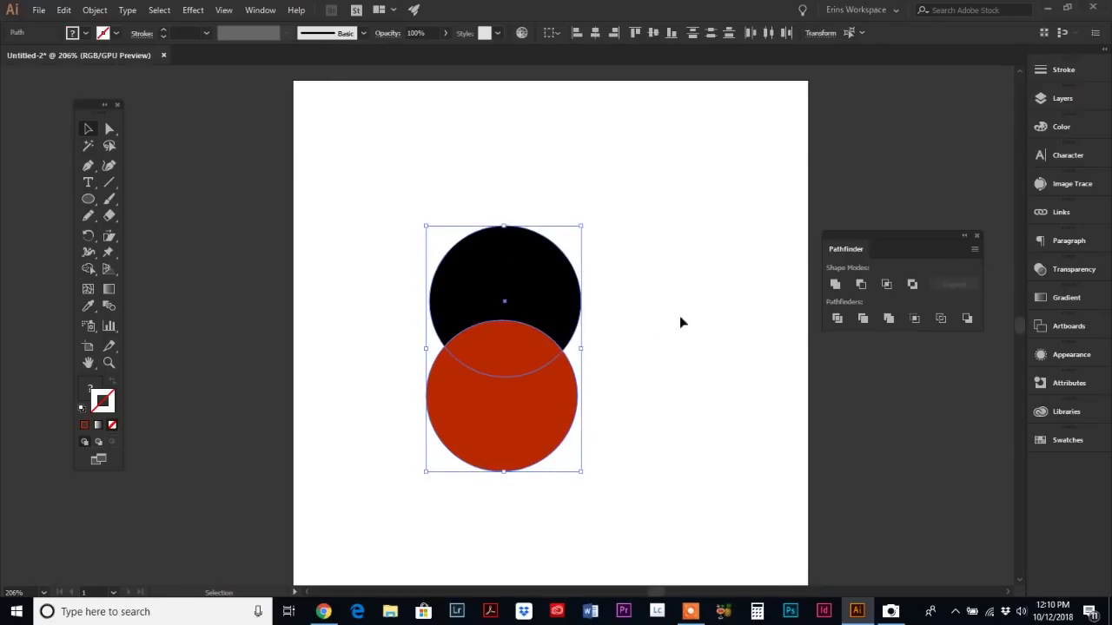
left_click(887, 284)
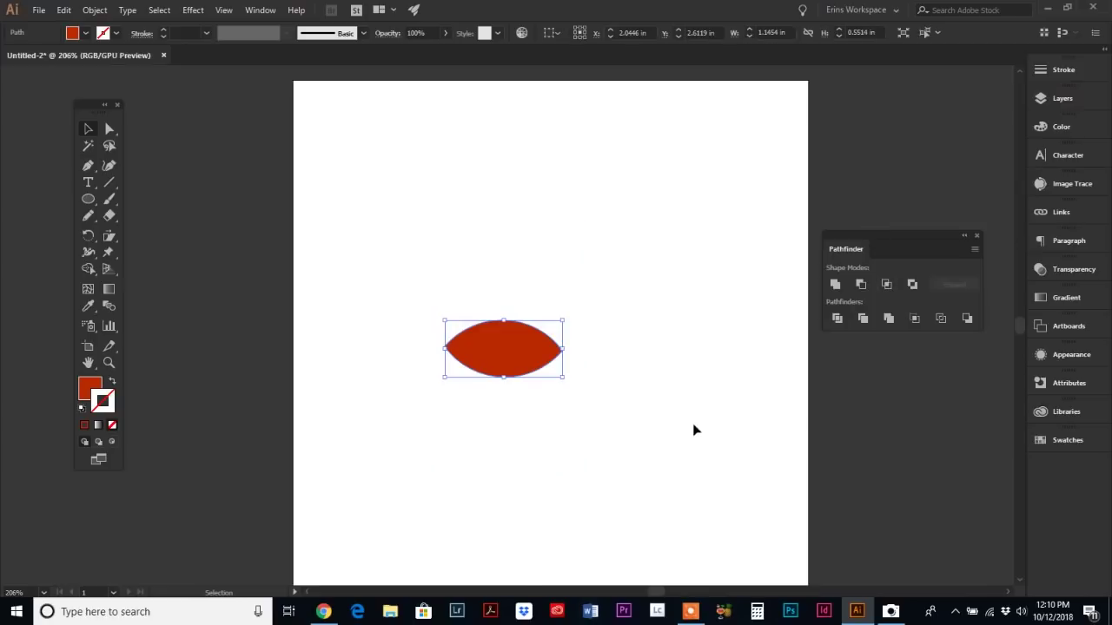
key("ctrl+z")
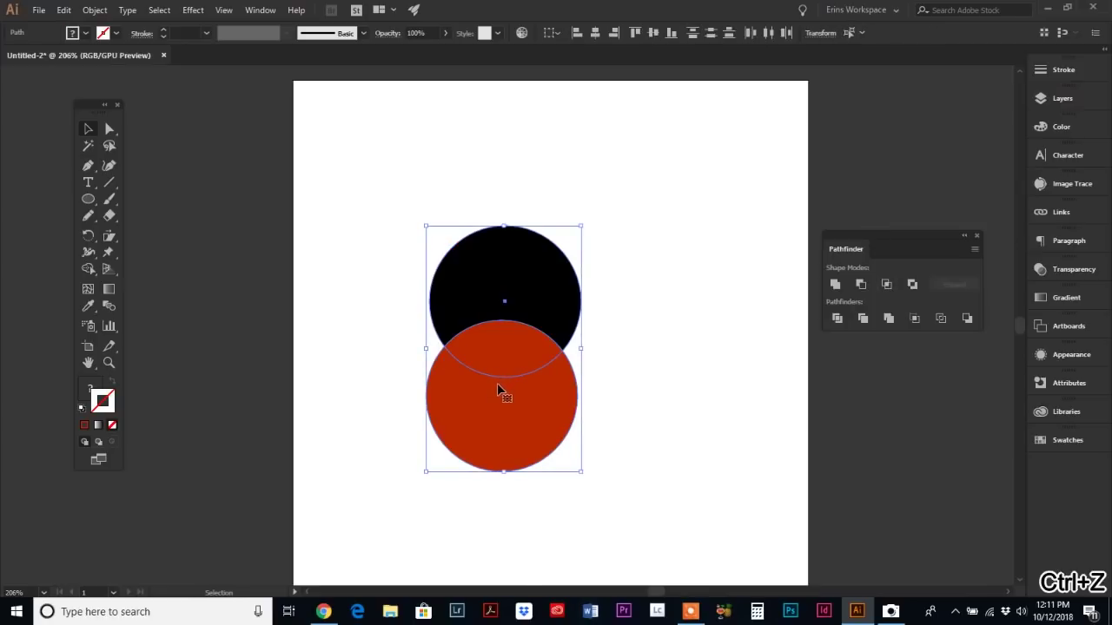
left_click_drag(548, 426, 663, 322)
left_click_drag(387, 176, 692, 432)
left_click(887, 284)
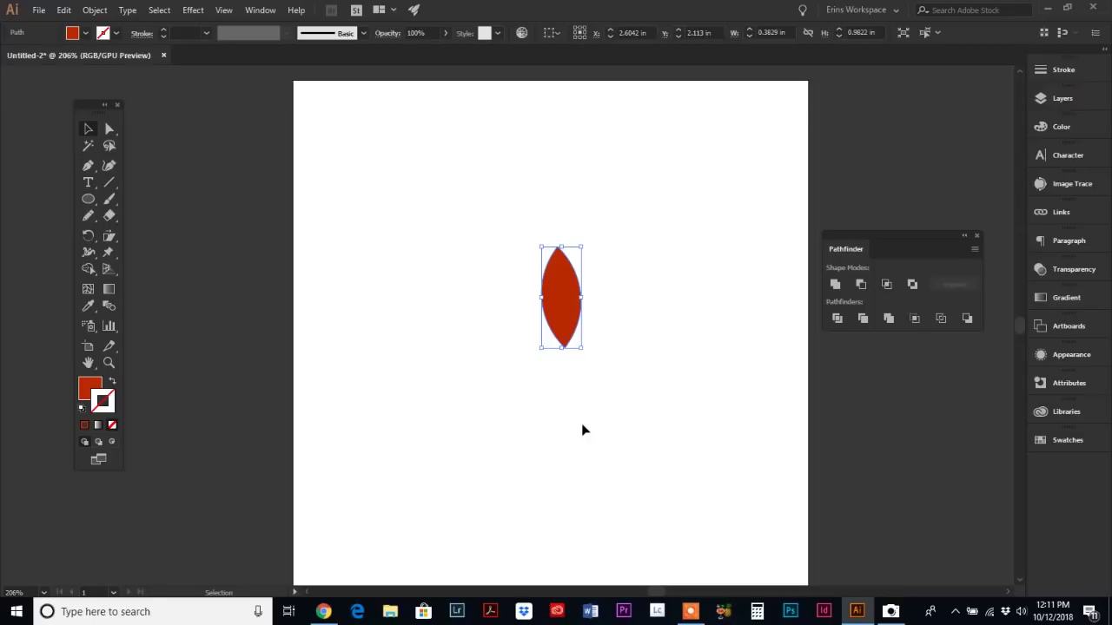
key("ctrl+z")
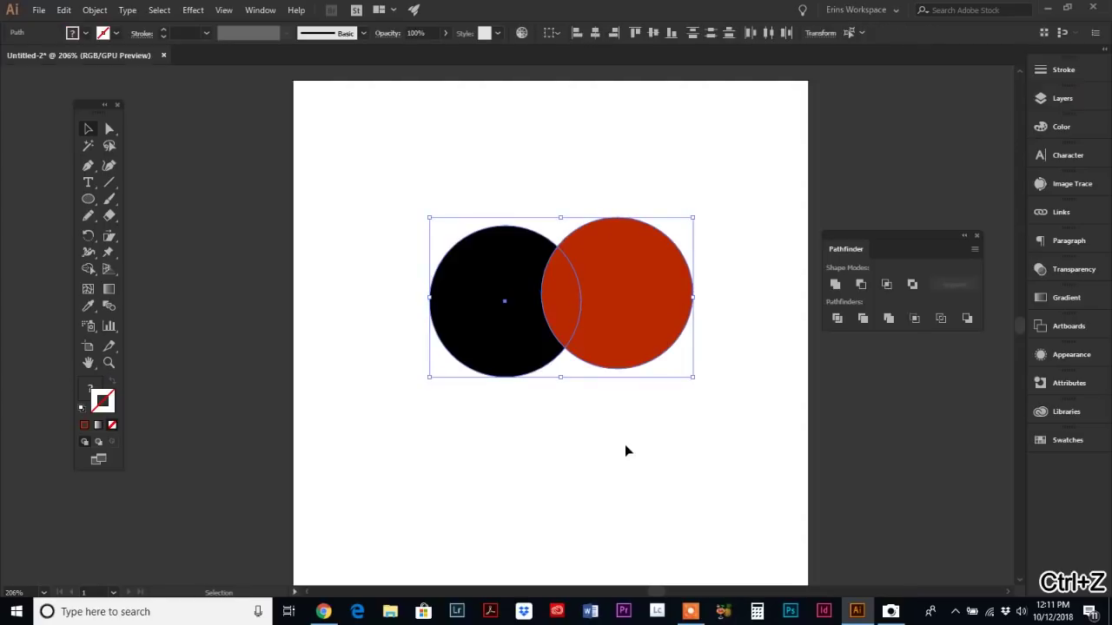
left_click(625, 446)
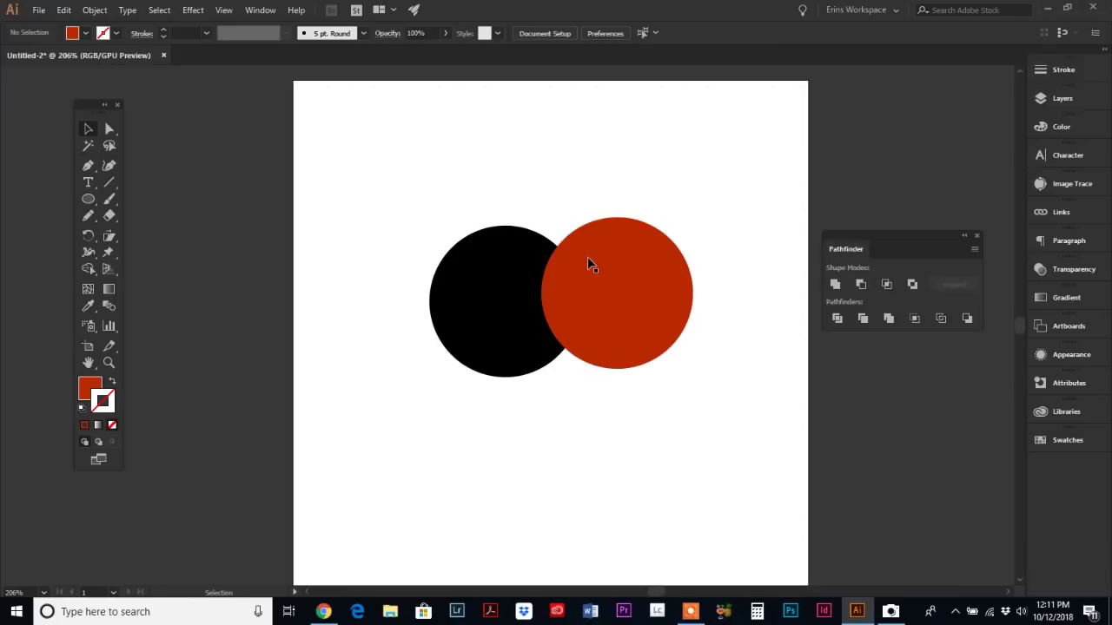
Step: Apply Exclude once more, then undo back to separate black and red circles
left_click_drag(425, 190, 751, 415)
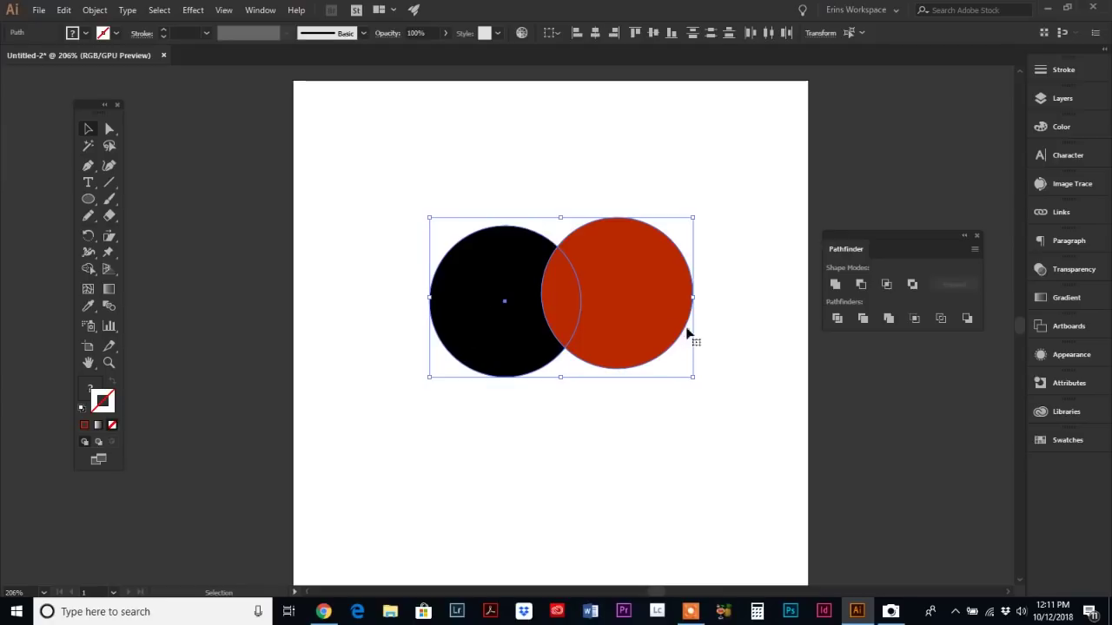
left_click(911, 285)
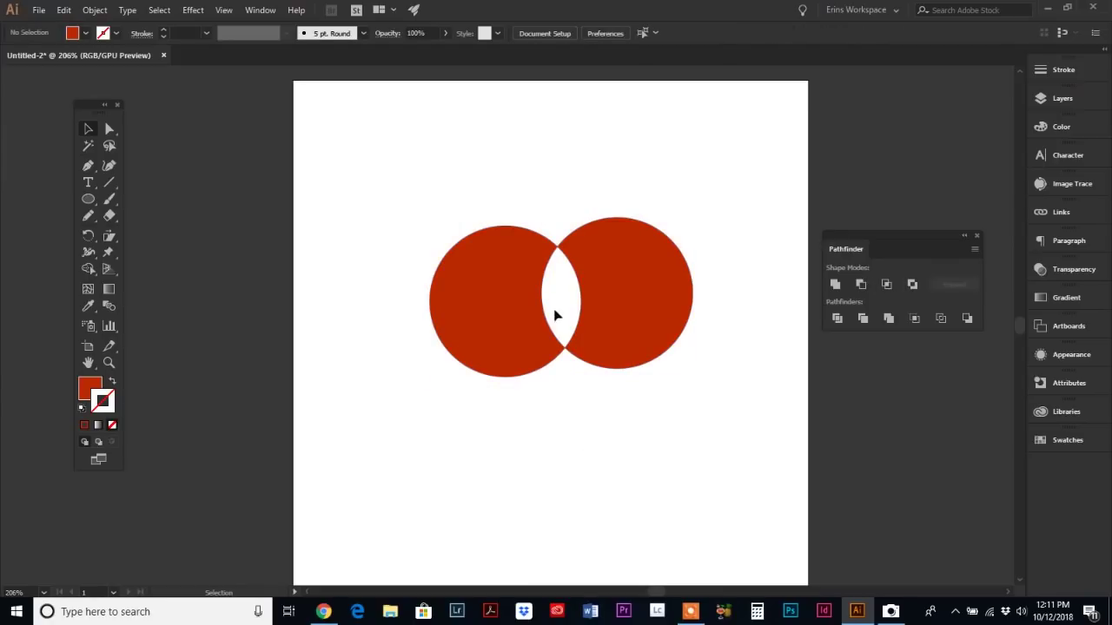
left_click_drag(627, 318, 676, 322)
key("ctrl+z")
left_click(108, 128)
left_click(391, 217)
key("ctrl+z")
key("ctrl+z")
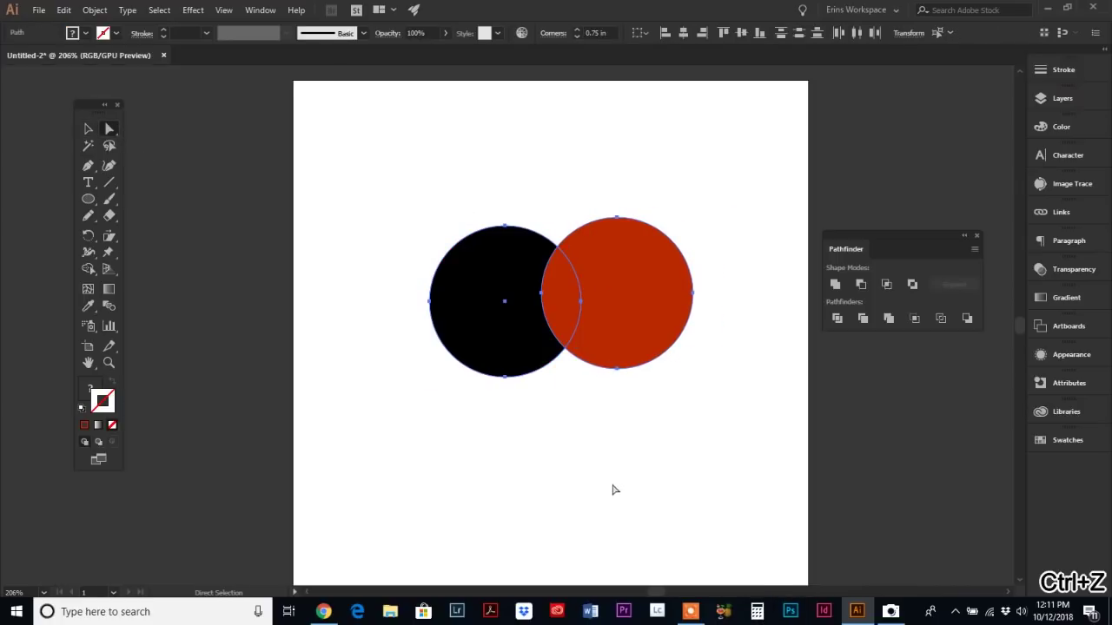
left_click(608, 491)
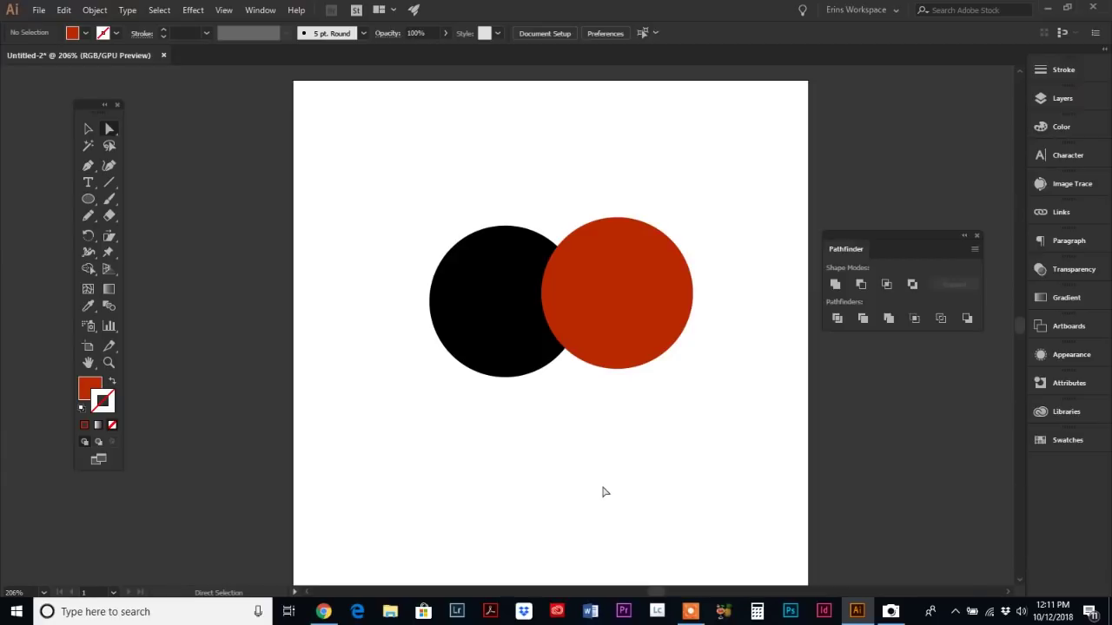
Step: Nudge the red circle slightly to the left
left_click(86, 130)
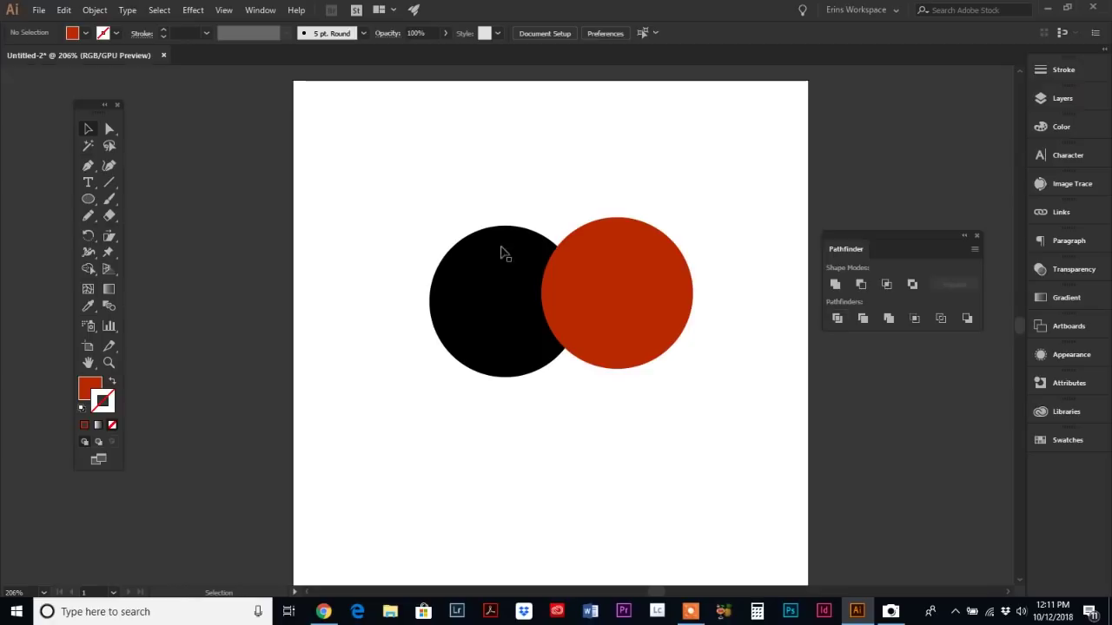
left_click_drag(635, 300, 626, 296)
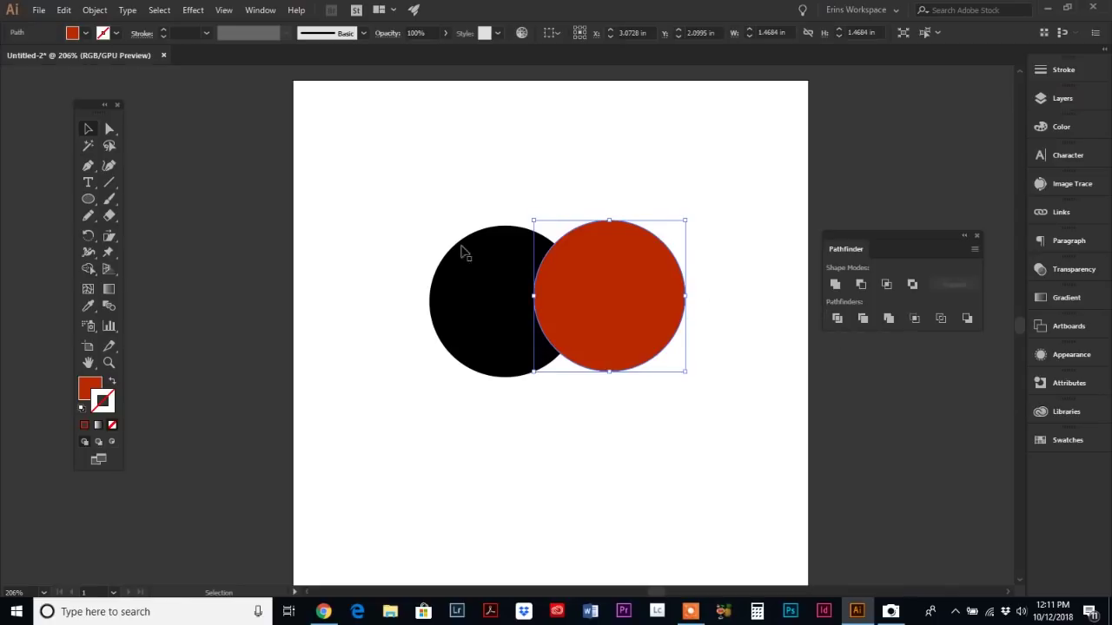
left_click_drag(427, 215, 753, 387)
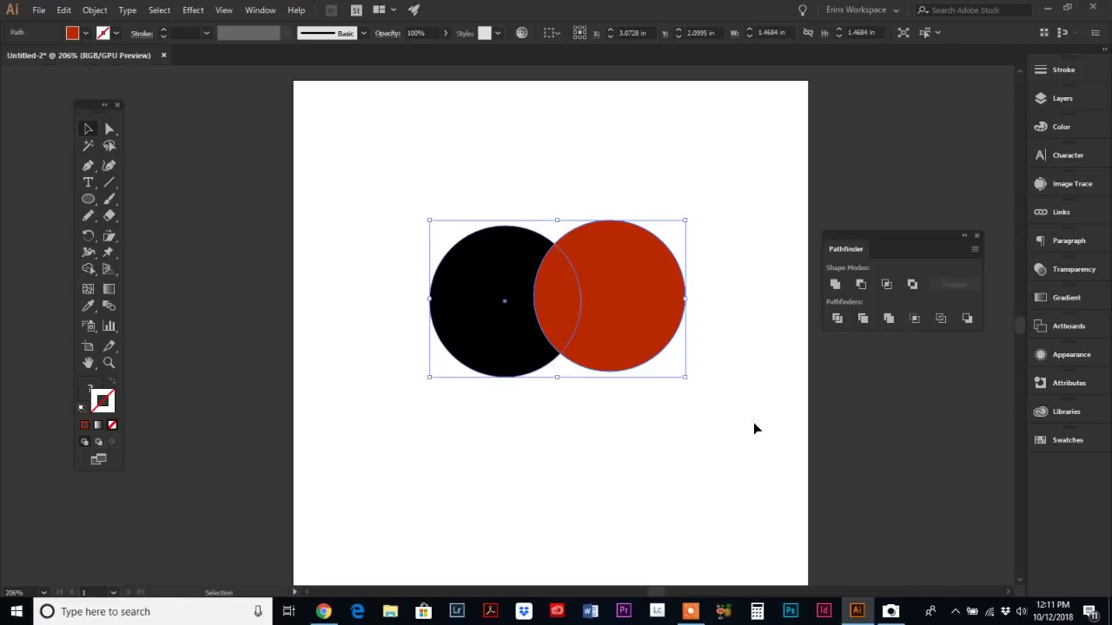
left_click(648, 425)
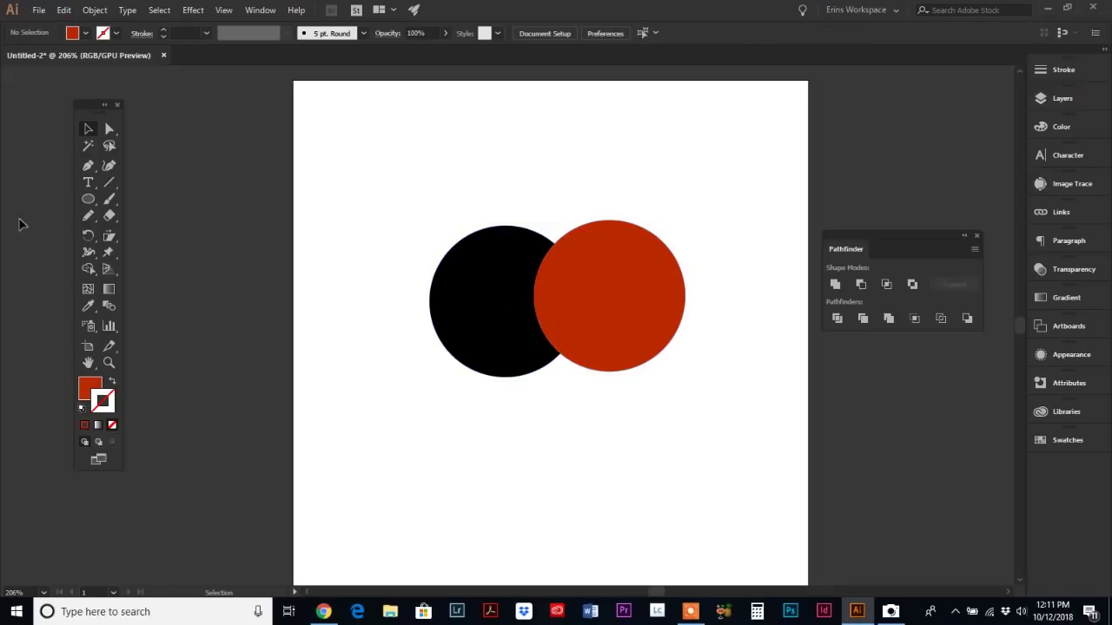
Step: Draw three red circles with the Ellipse tool: below, upper left, and inside the black circle
left_click(88, 199)
left_click_drag(570, 410, 578, 352)
left_click_drag(396, 242, 332, 241)
left_click_drag(492, 293, 507, 277)
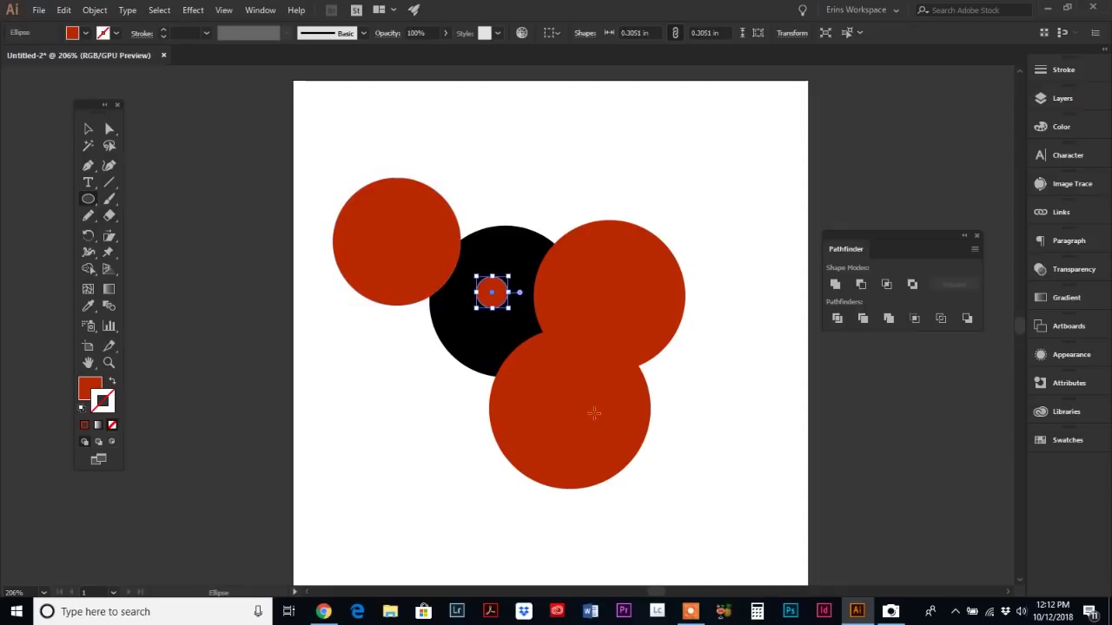
left_click(88, 129)
left_click_drag(271, 137, 808, 538)
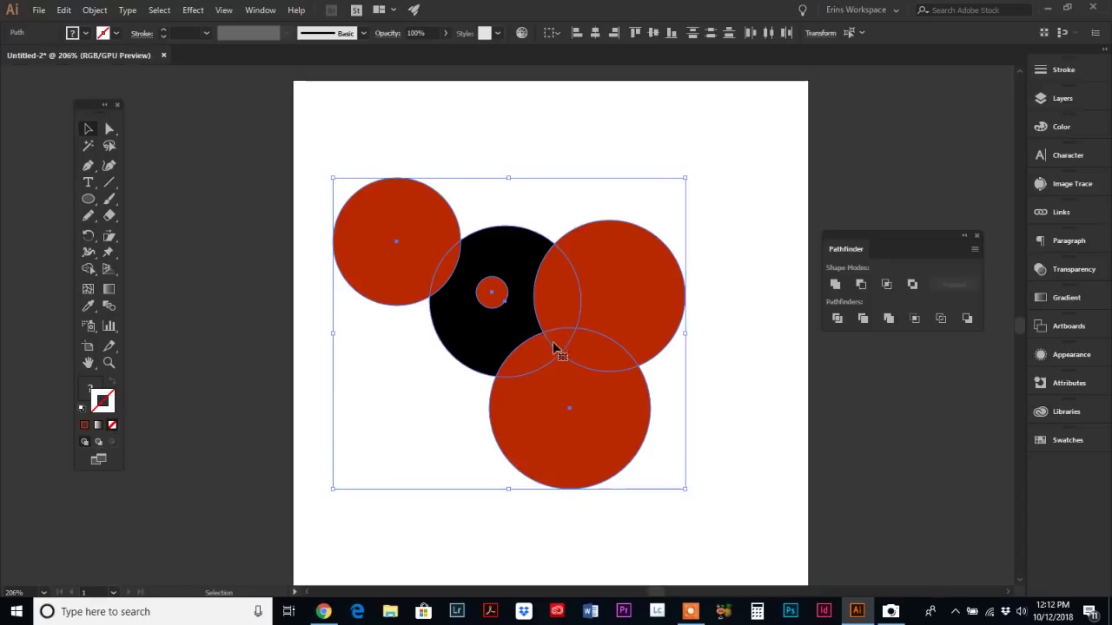
Step: Select all the circles and apply Pathfinder Divide
left_click(109, 130)
left_click(308, 298)
left_click(565, 342)
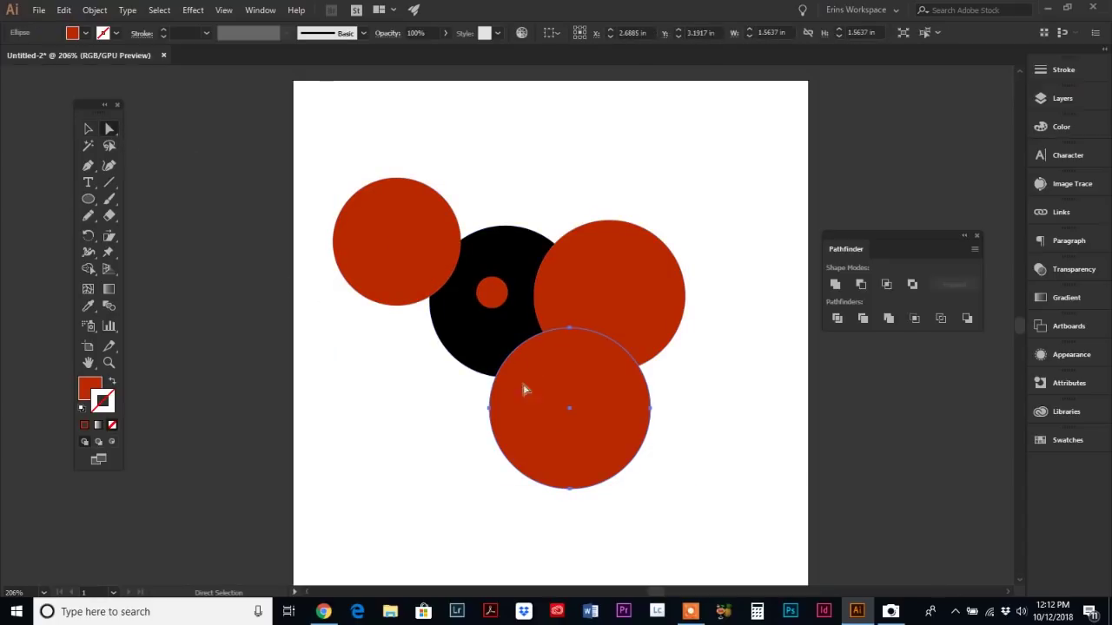
left_click(87, 129)
left_click(292, 143)
left_click_drag(293, 143, 722, 484)
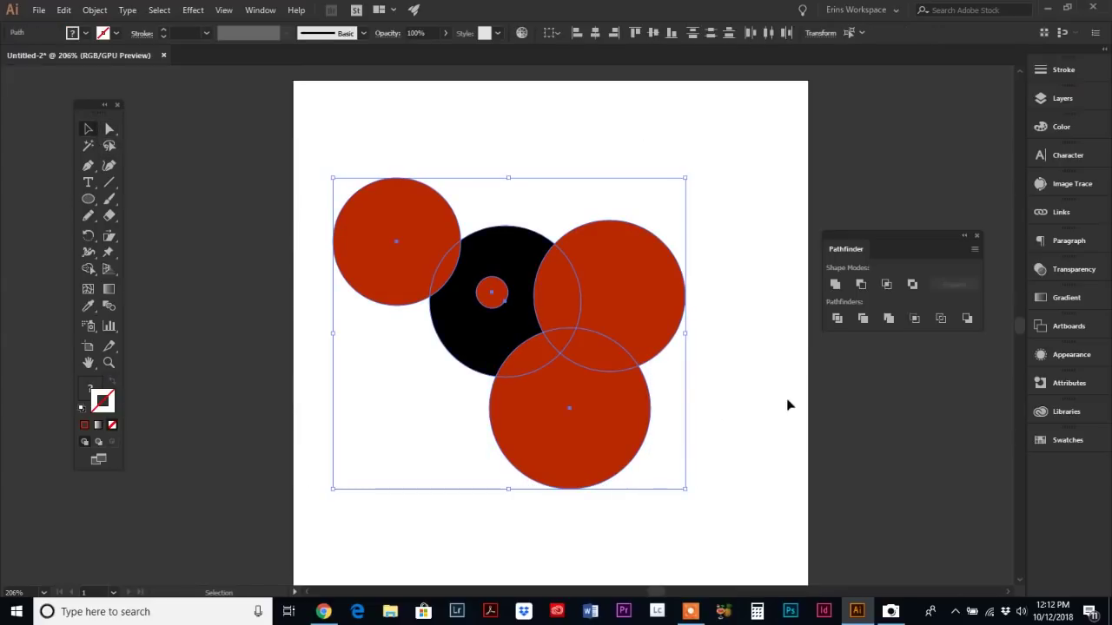
left_click(837, 319)
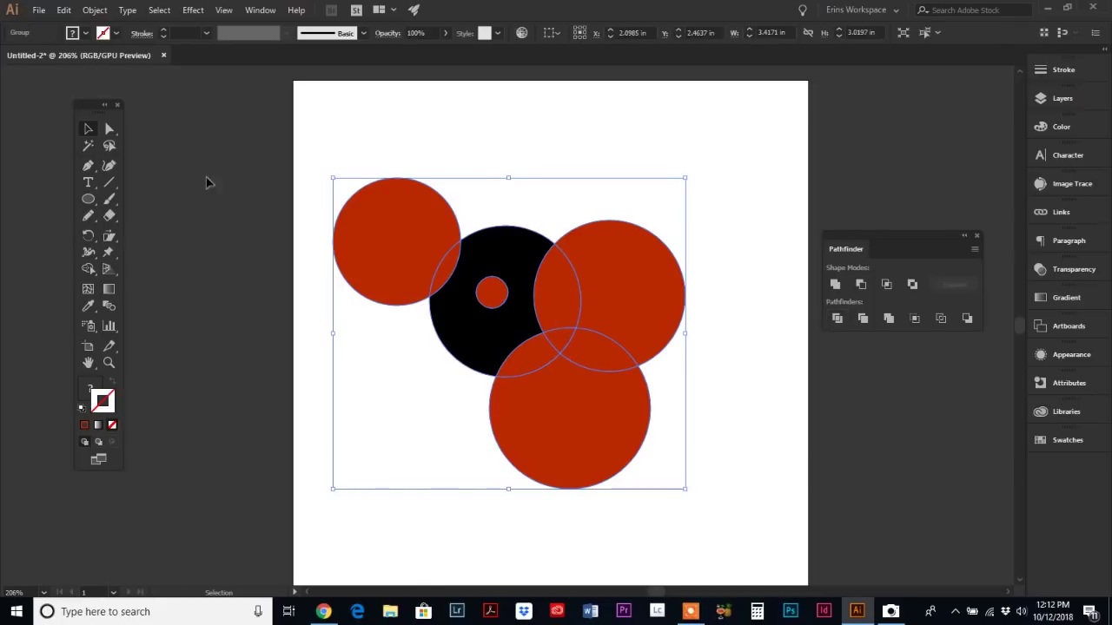
Step: Inspect the divided pieces by pulling several out with Direct Selection and undoing each move
left_click(109, 128)
left_click(529, 181)
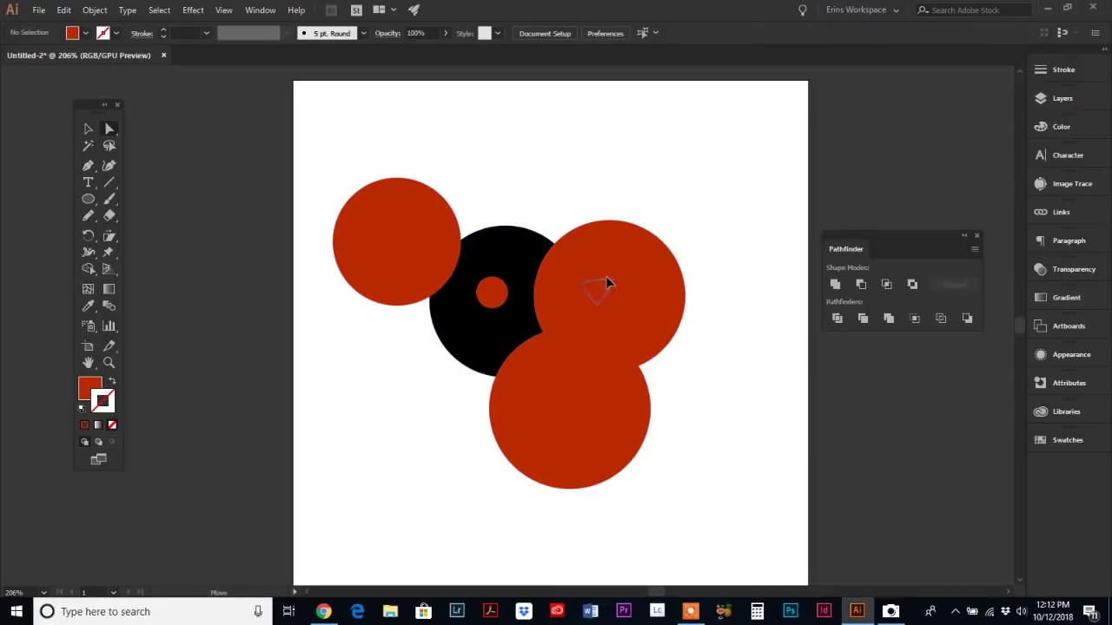
left_click_drag(610, 276, 616, 262)
key("ctrl+z")
left_click(664, 314)
left_click_drag(663, 314, 667, 311)
key("ctrl+z")
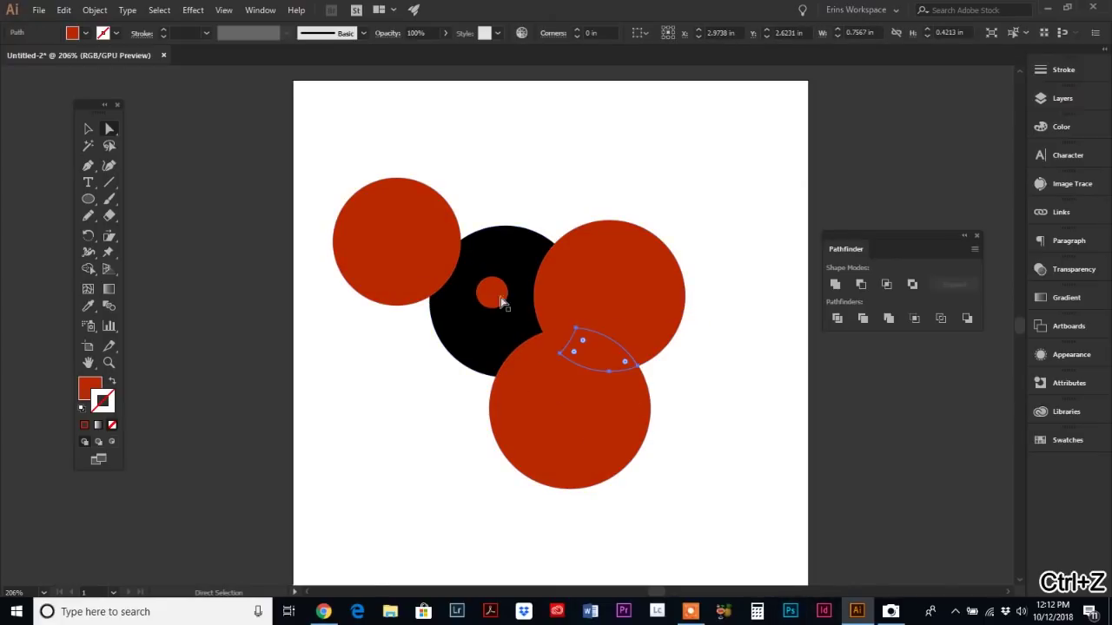
left_click_drag(500, 301, 411, 406)
key("ctrl+z")
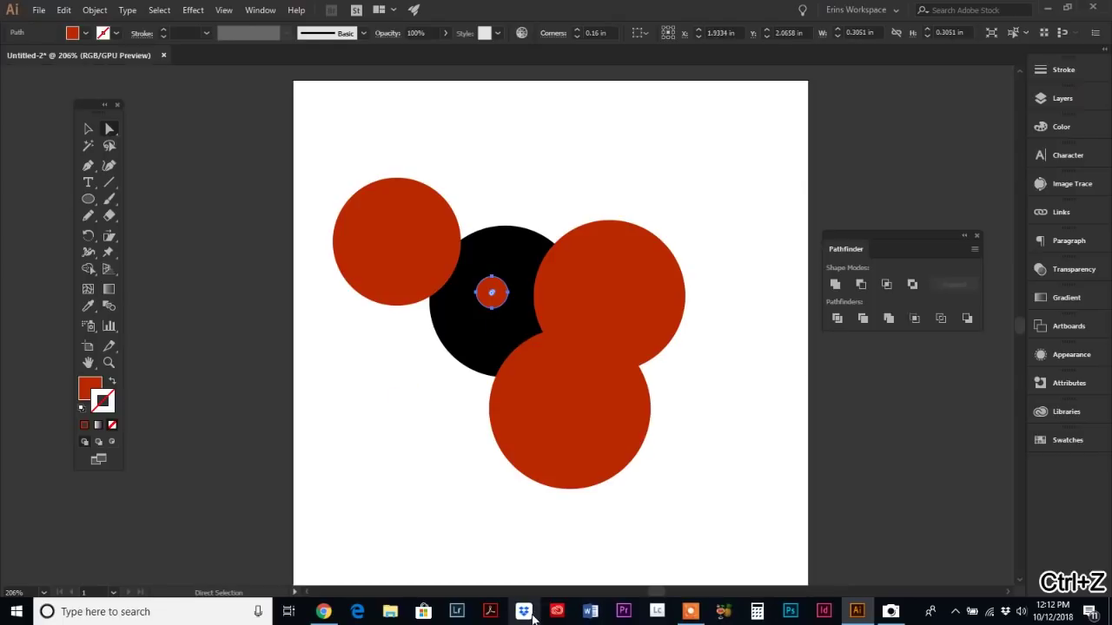
left_click(449, 268)
left_click_drag(443, 278, 393, 369)
key("ctrl+z")
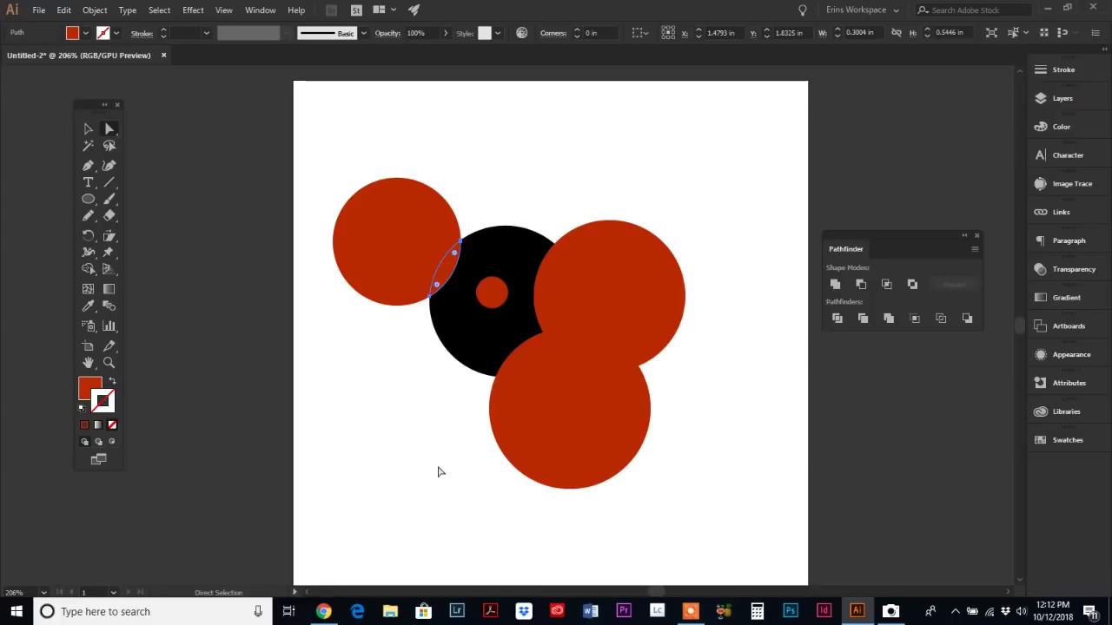
Step: Undo the Divide and delete the left red circle
key("ctrl+z")
key("ctrl+z")
key("ctrl+z")
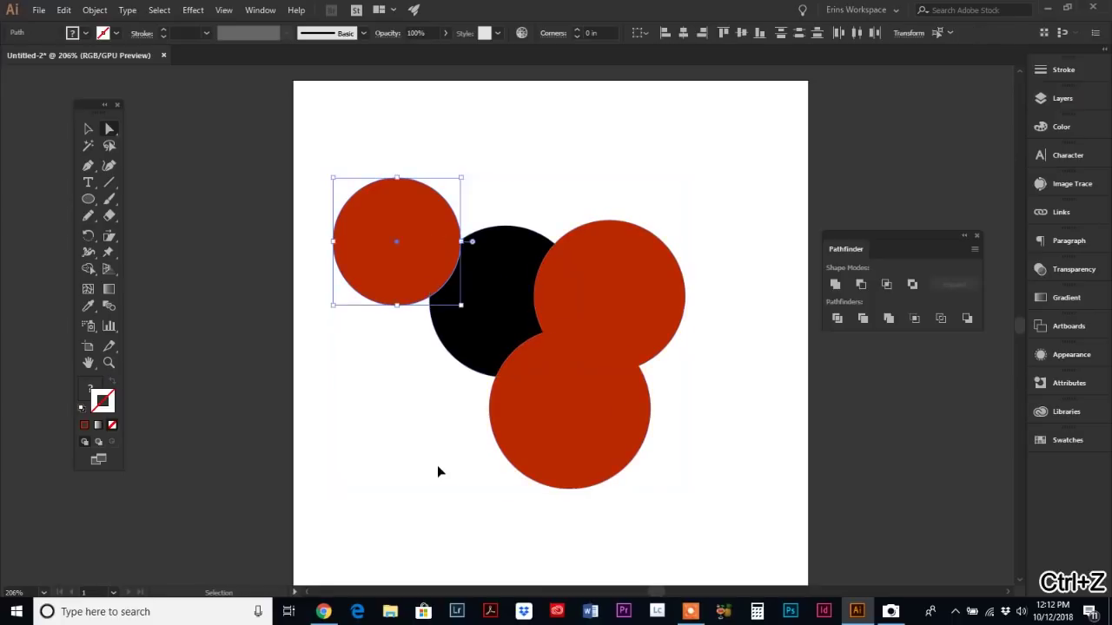
key("v")
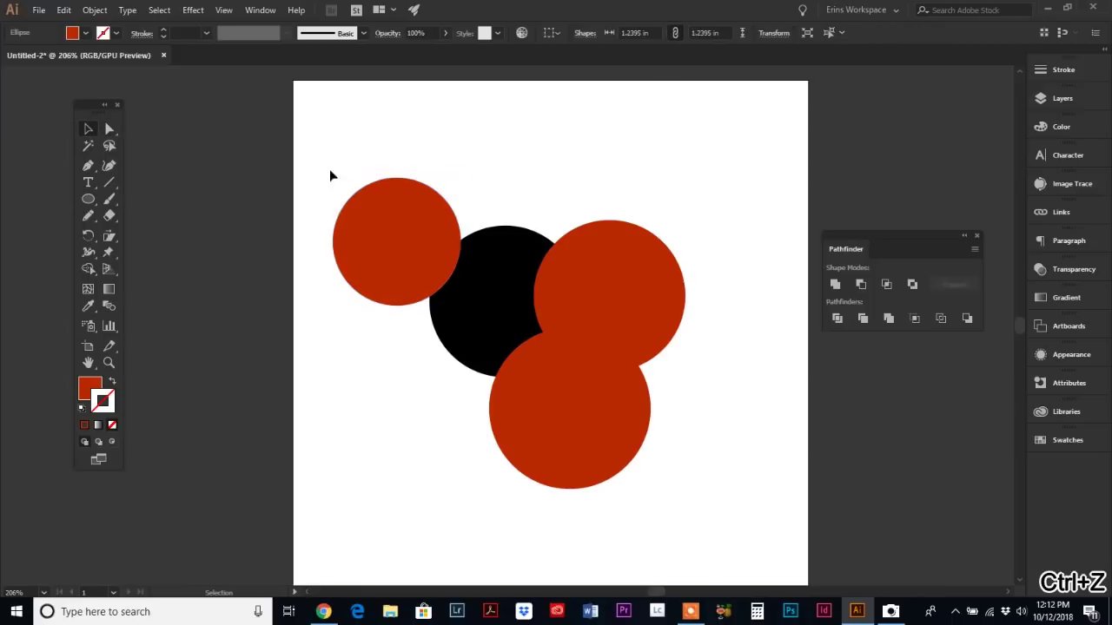
key("Delete")
left_click(585, 415)
key("Delete")
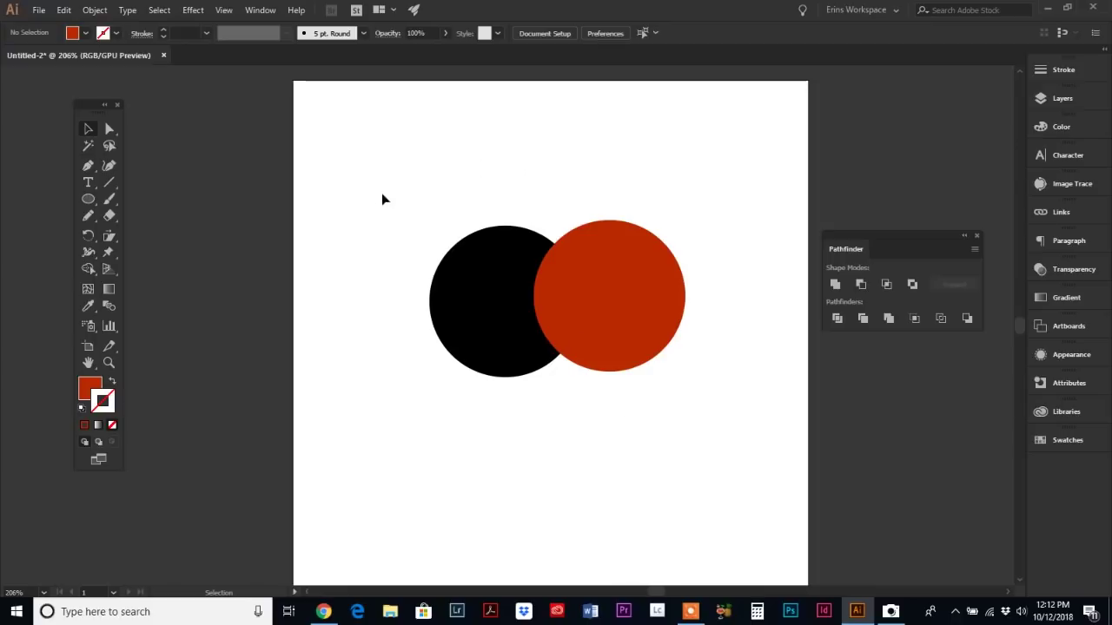
left_click_drag(381, 193, 704, 420)
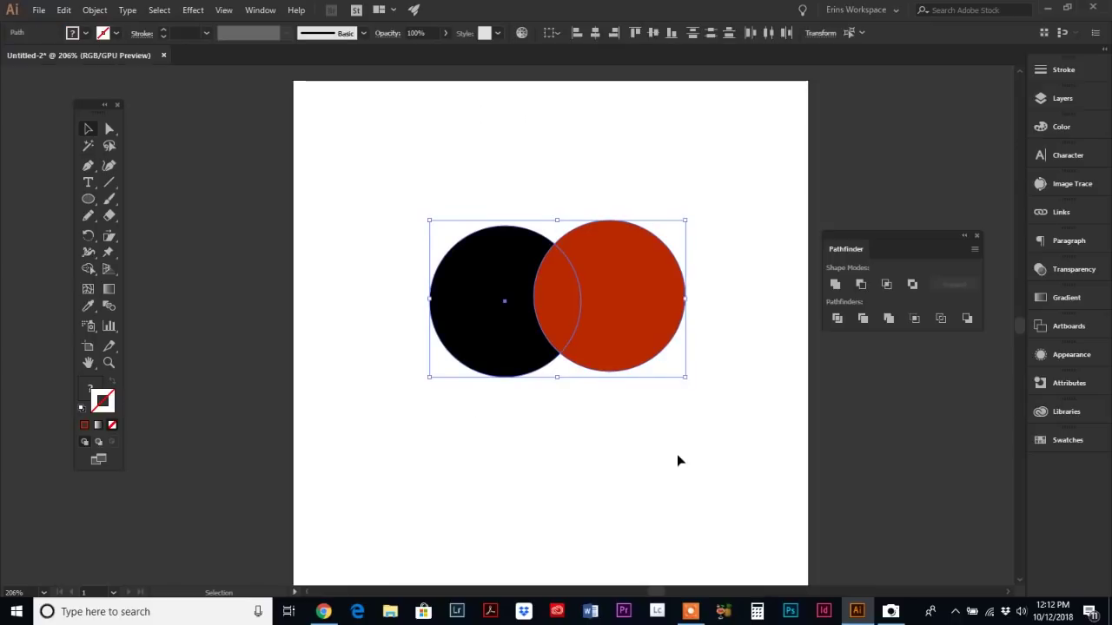
left_click(862, 318)
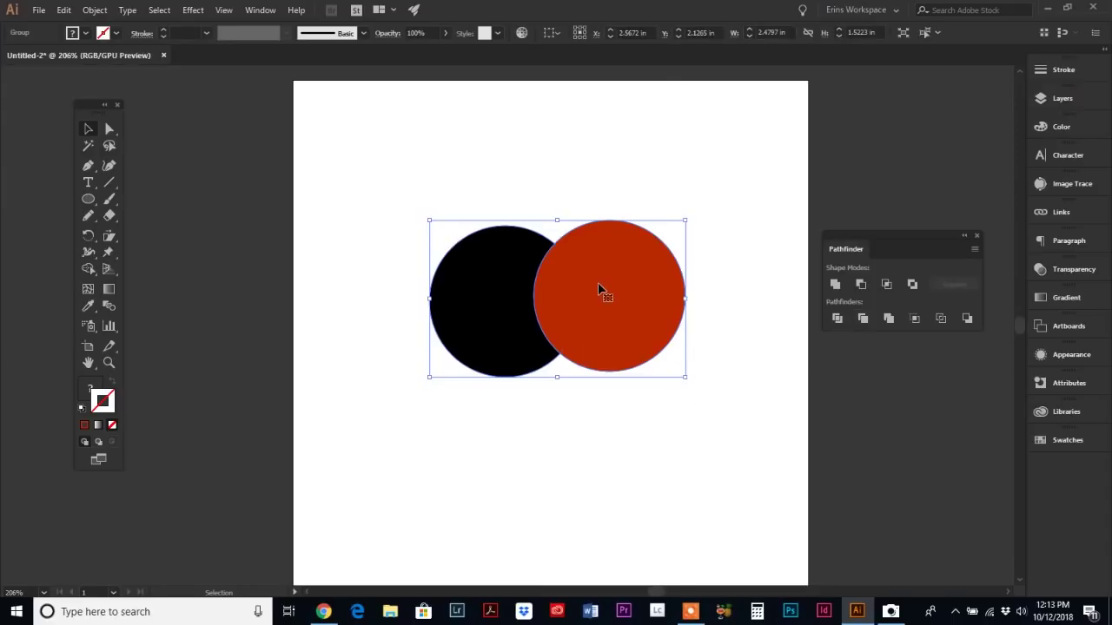
left_click(109, 129)
left_click(555, 386)
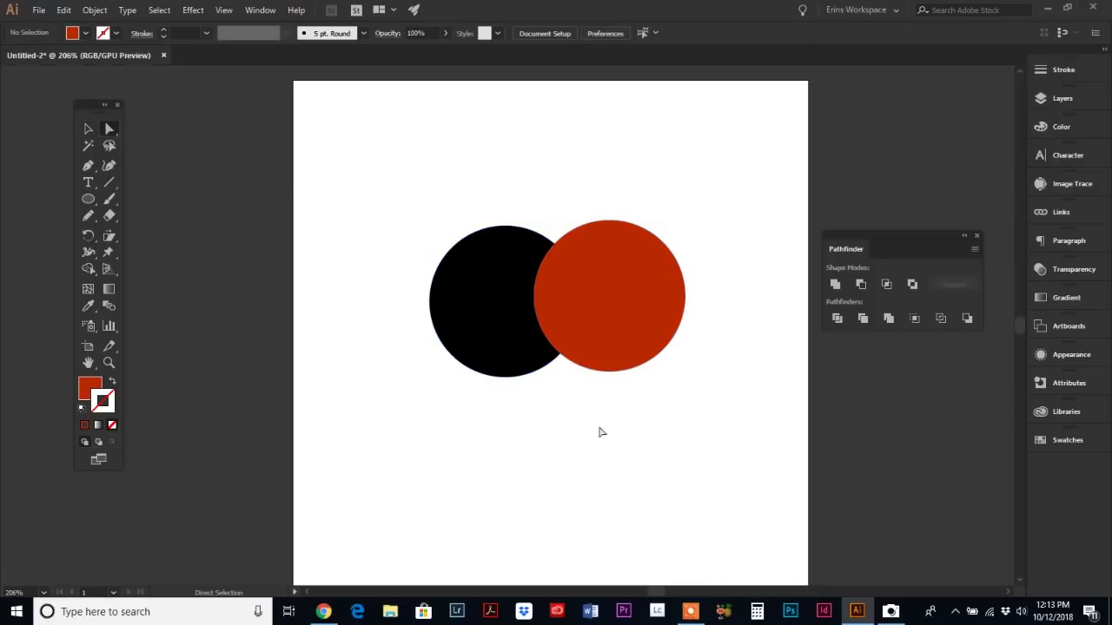
left_click(471, 291)
left_click(521, 453)
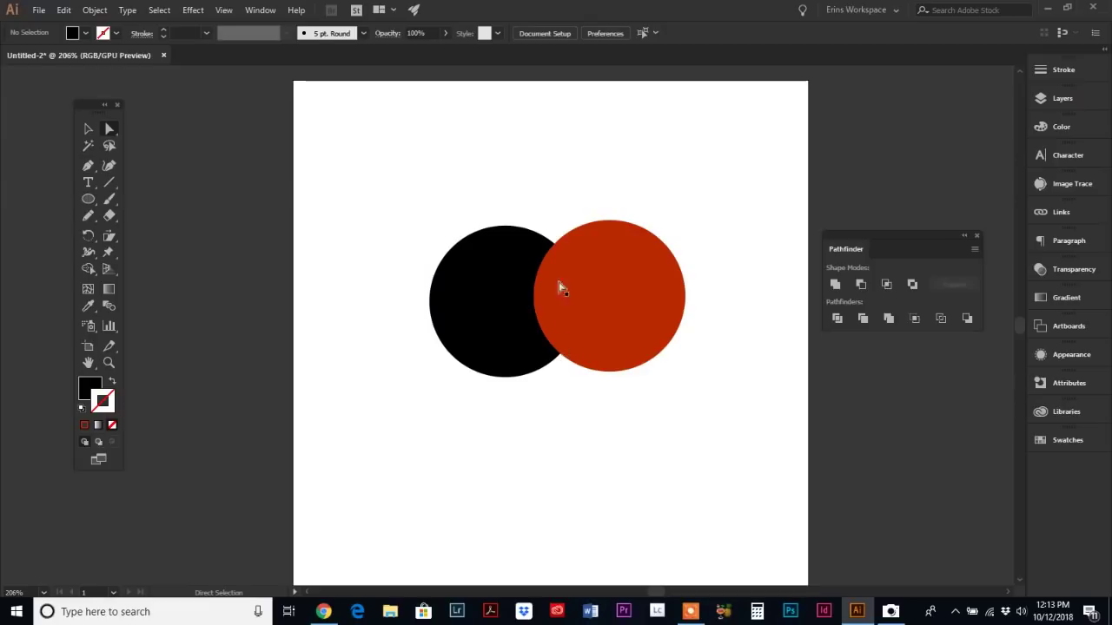
left_click(570, 307)
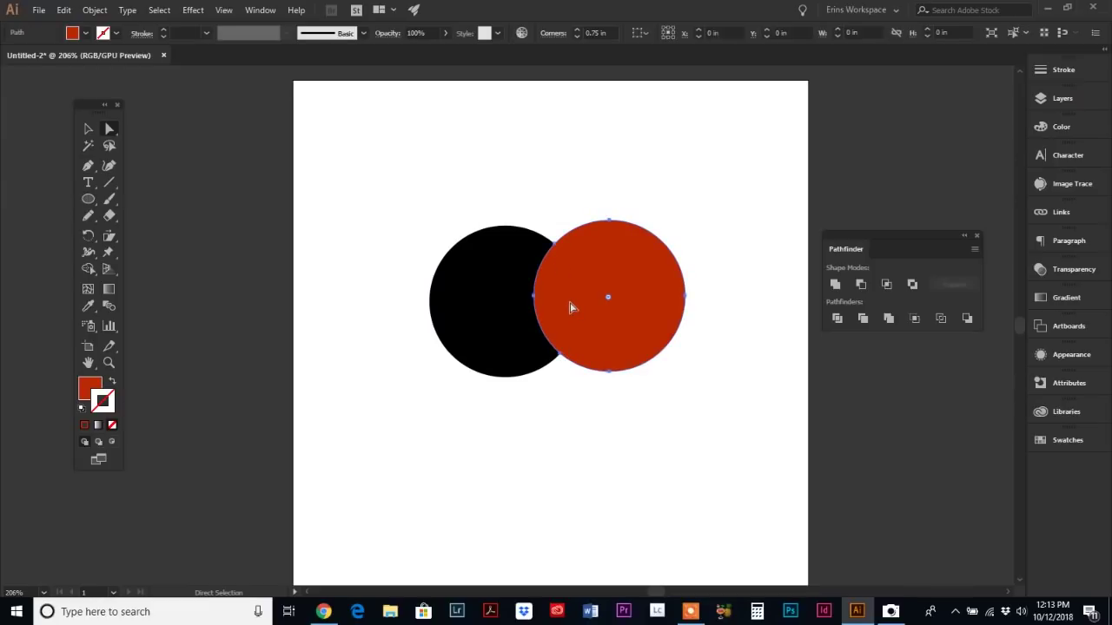
left_click_drag(569, 307, 617, 307)
left_click_drag(488, 354, 439, 353)
key("ctrl+z")
key("ctrl+z")
key("ctrl+z")
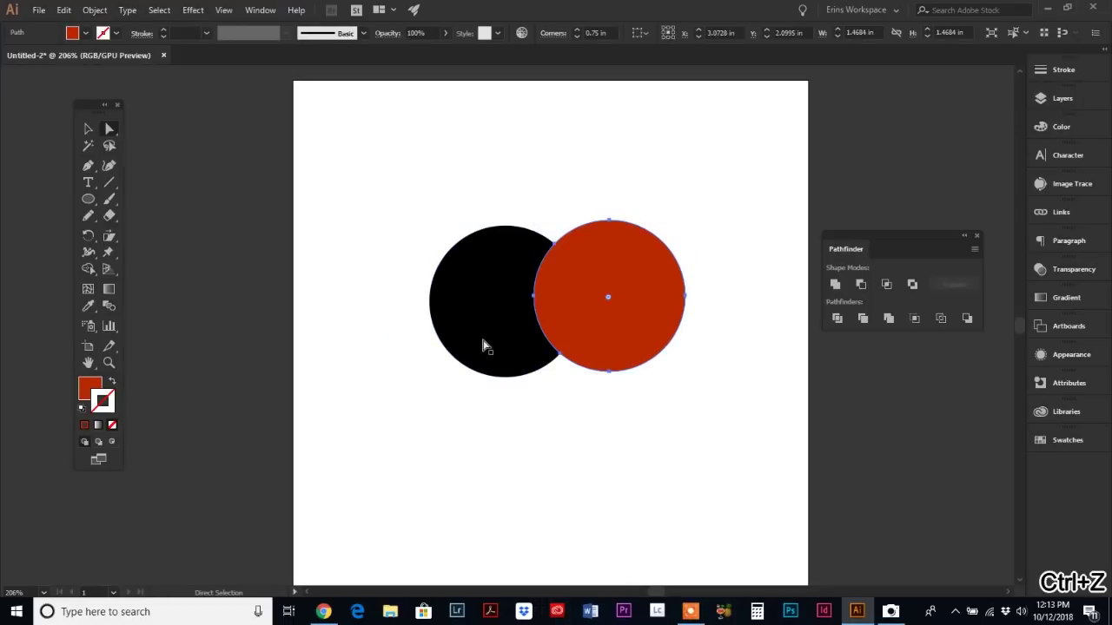
key("ctrl+z")
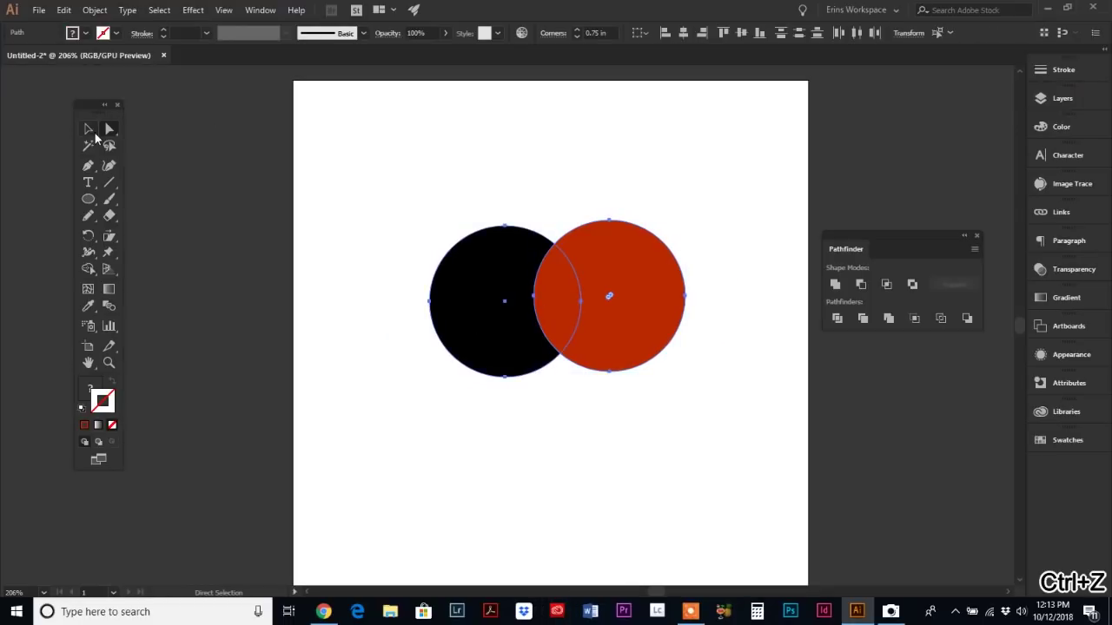
left_click(90, 131)
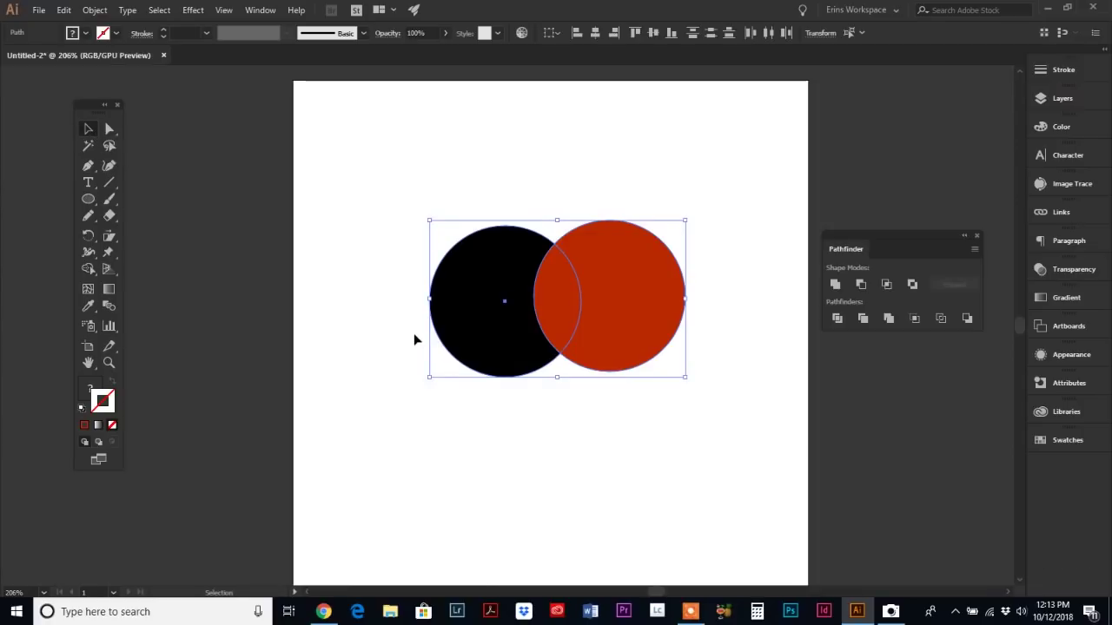
Step: Apply Pathfinder Merge to both circles, inspect the result, then undo to restore them
left_click_drag(385, 202, 699, 414)
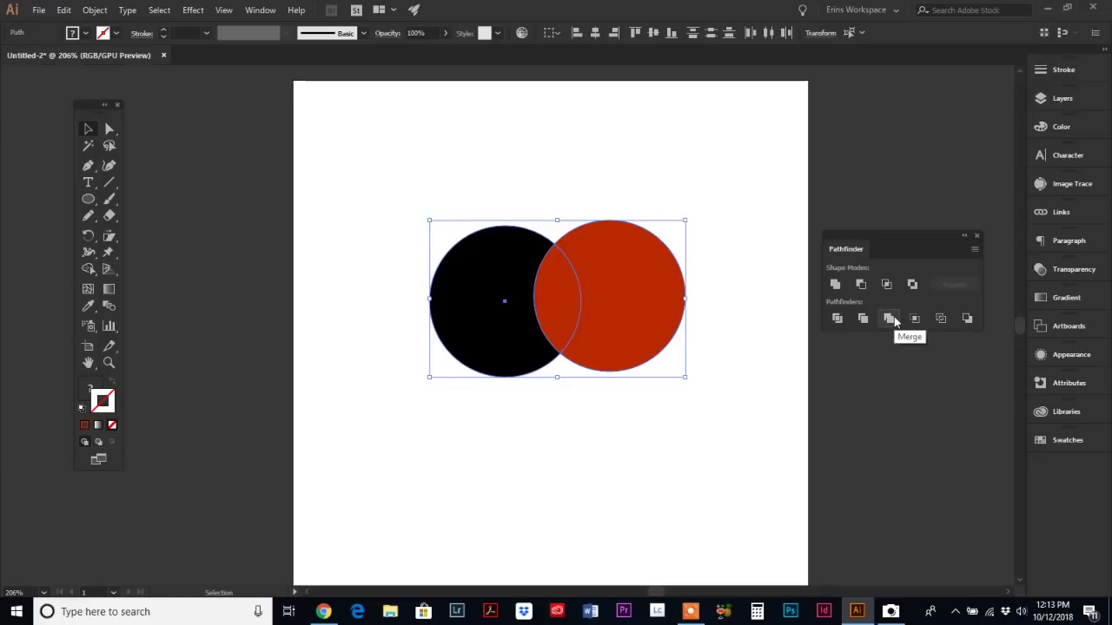
left_click(500, 212)
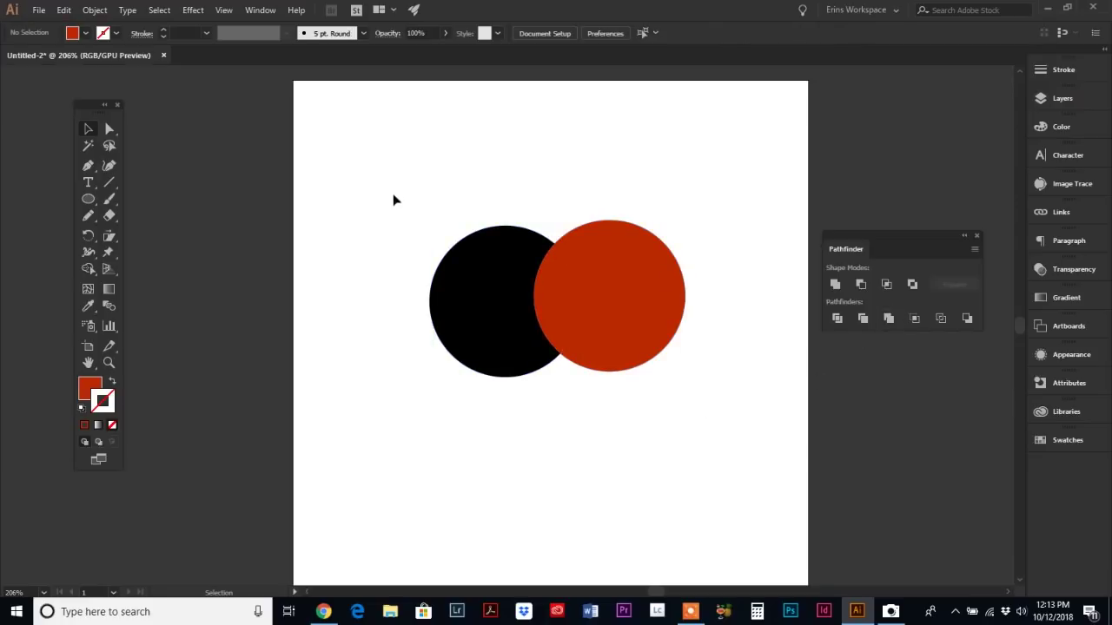
left_click_drag(390, 199, 669, 421)
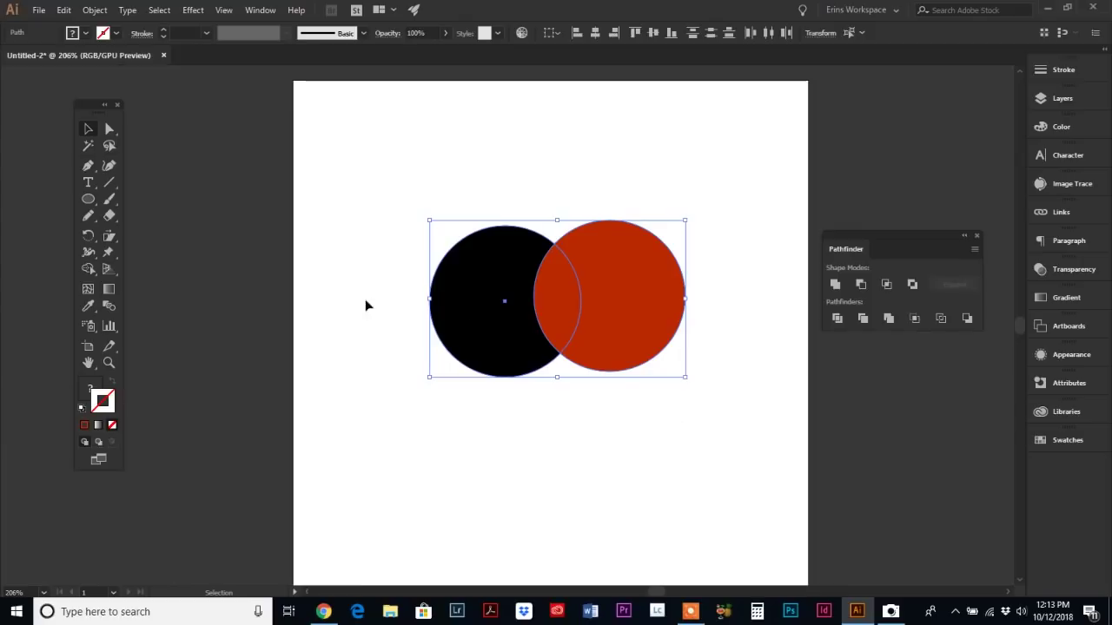
left_click(889, 318)
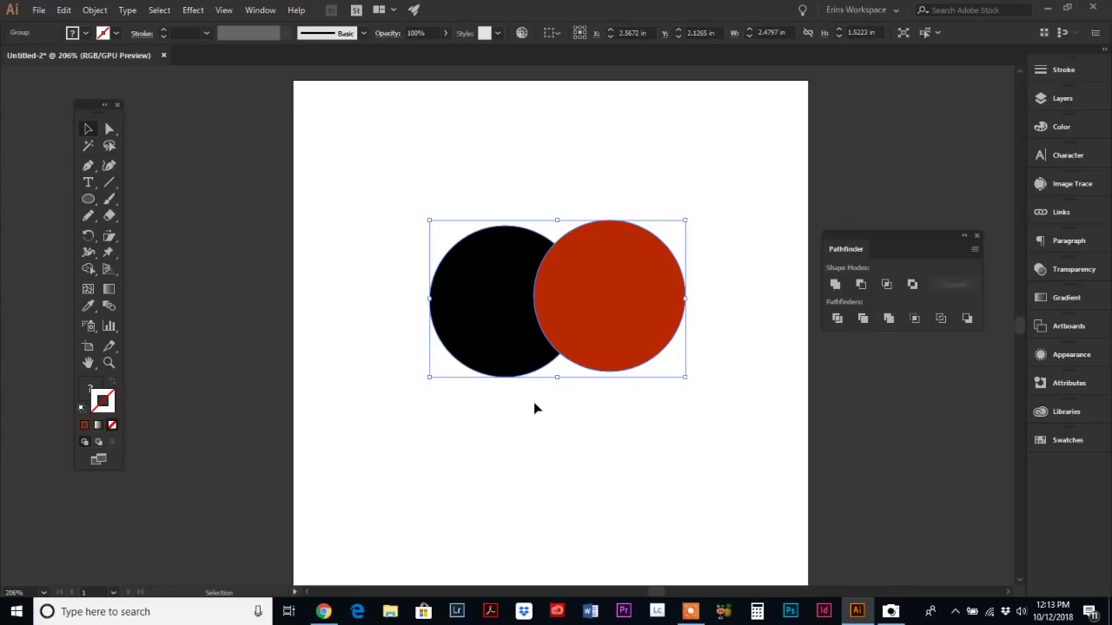
left_click(109, 128)
left_click(458, 186)
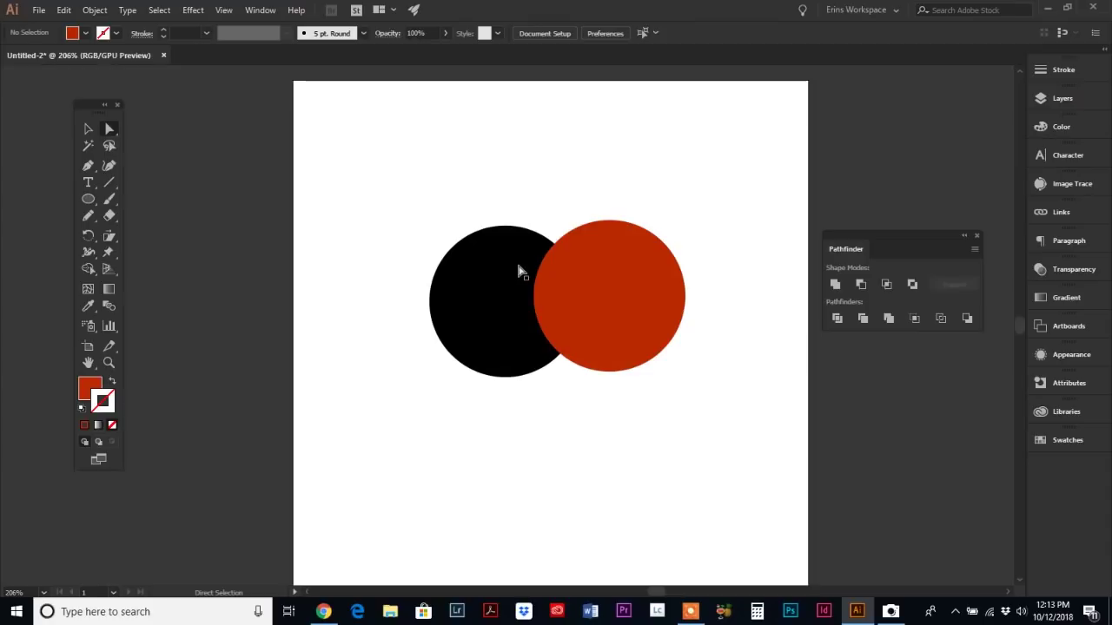
left_click_drag(565, 305, 598, 306)
key("ctrl+z")
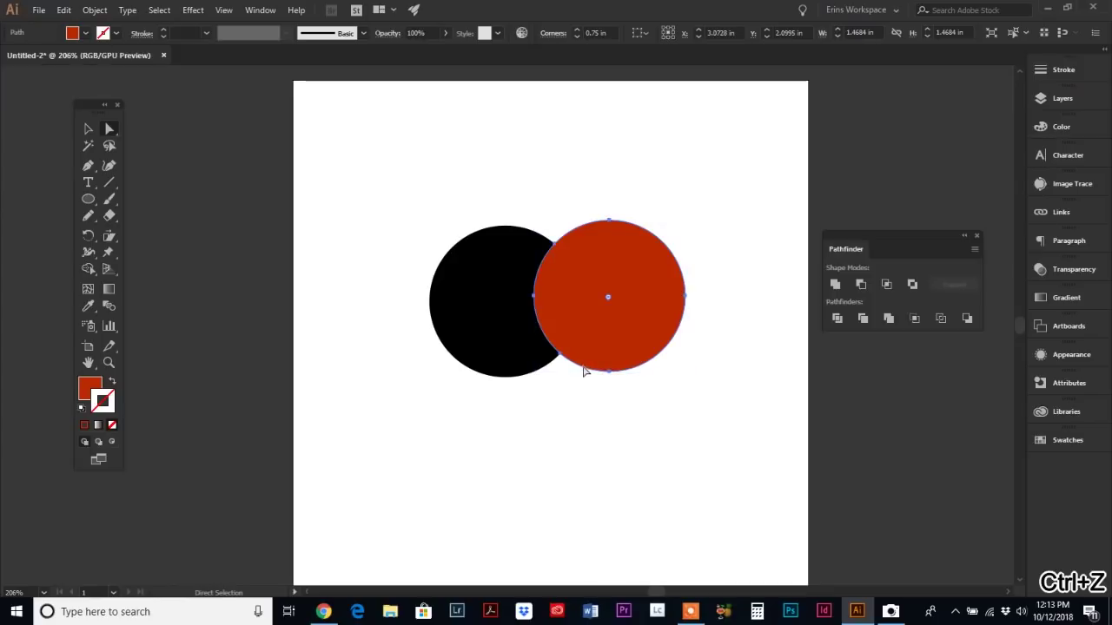
key("ctrl+z")
key("ctrl+z")
key("ctrl+z")
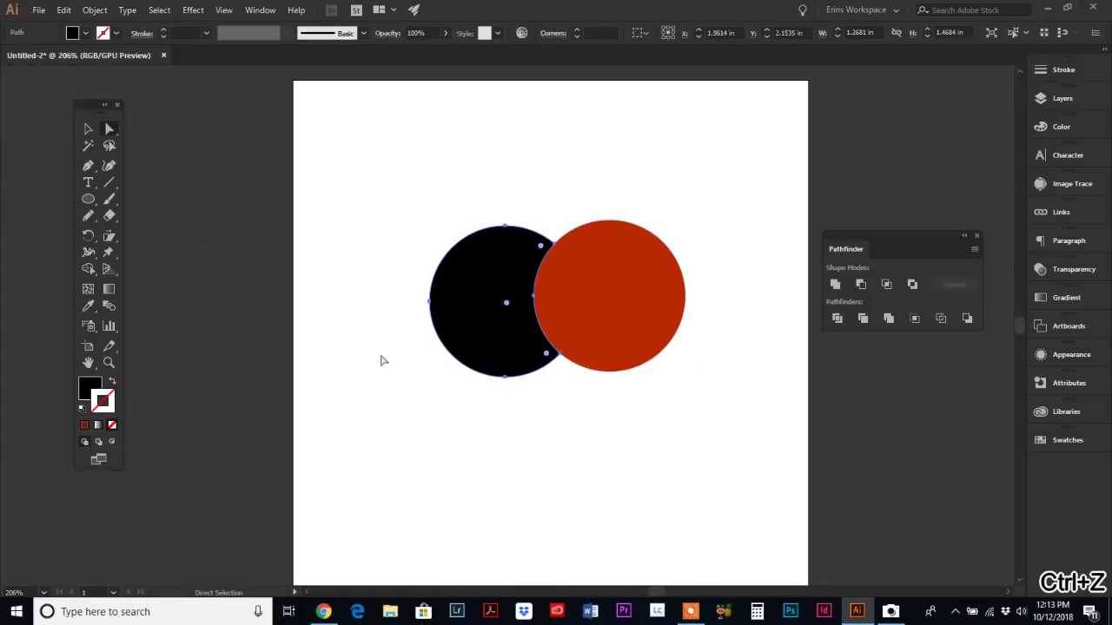
left_click(87, 130)
key("ctrl+z")
key("ctrl+z")
key("ctrl+z")
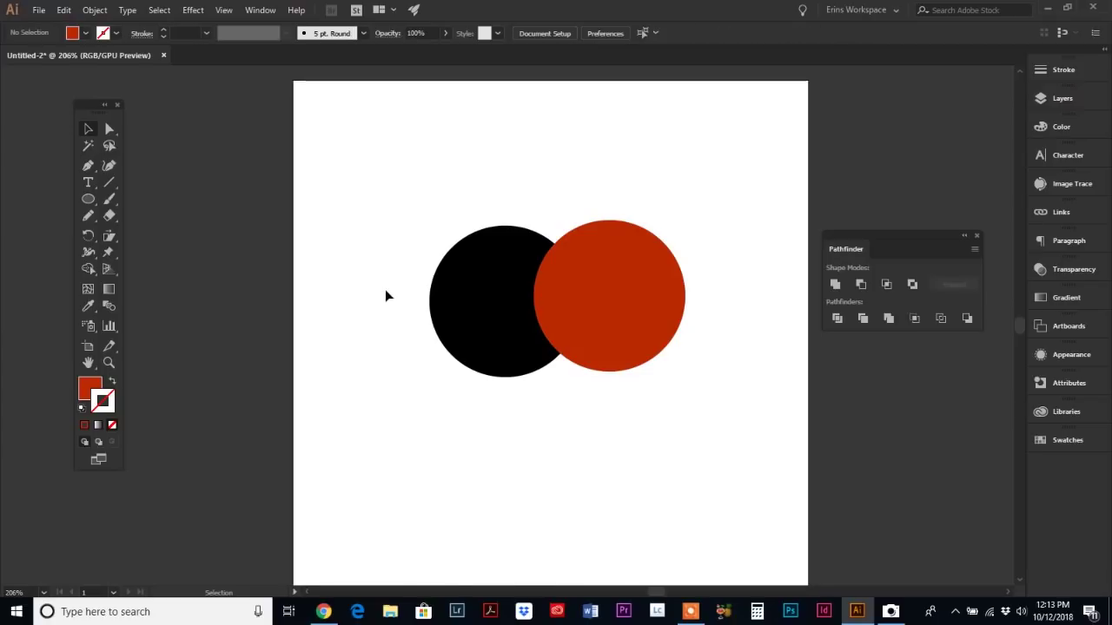
Step: Swap the red circle's fill and stroke and set its fill to white
left_click(598, 295)
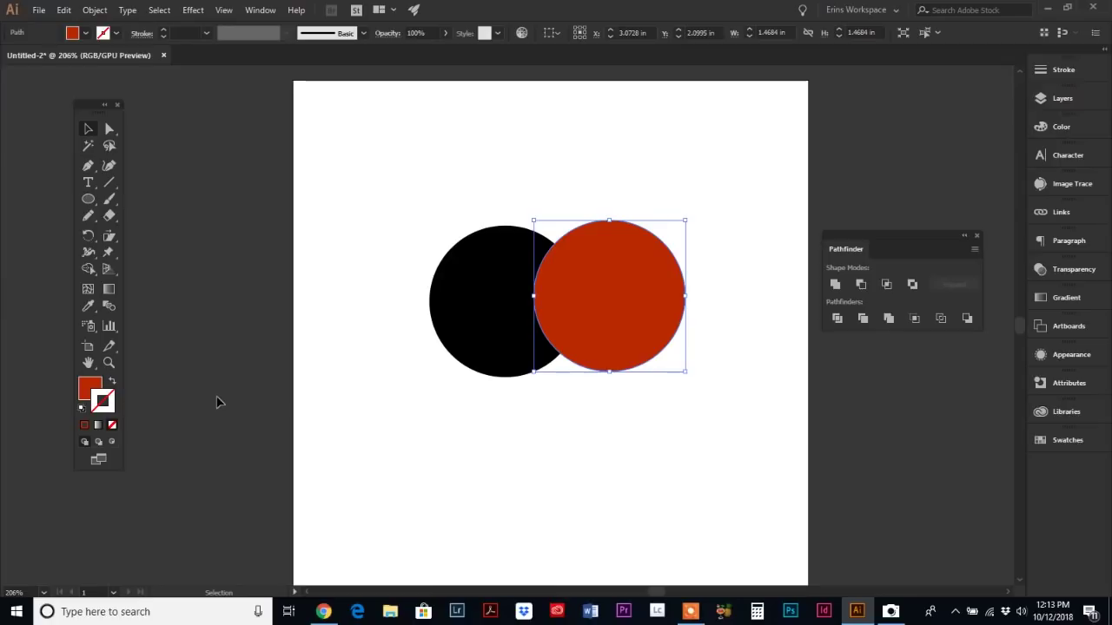
left_click(113, 382)
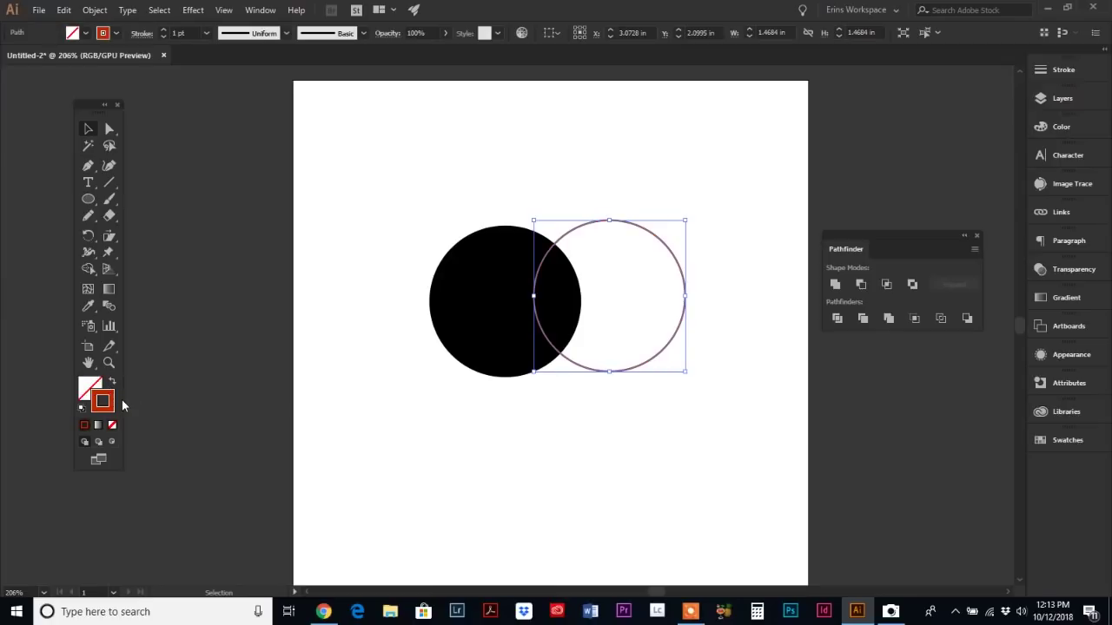
left_click(90, 386)
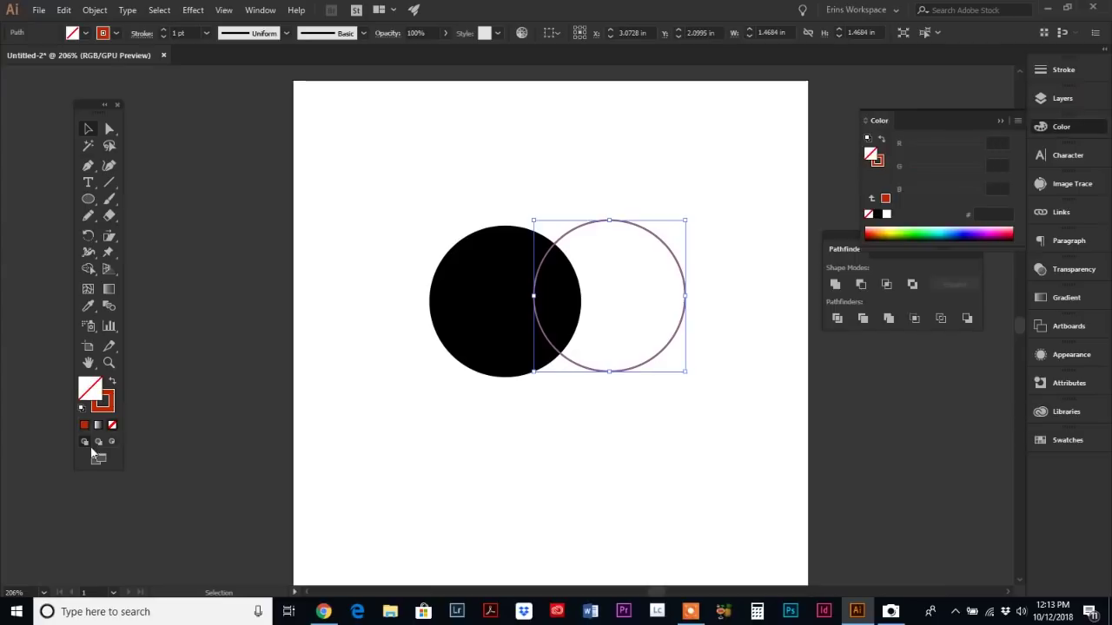
left_click(885, 214)
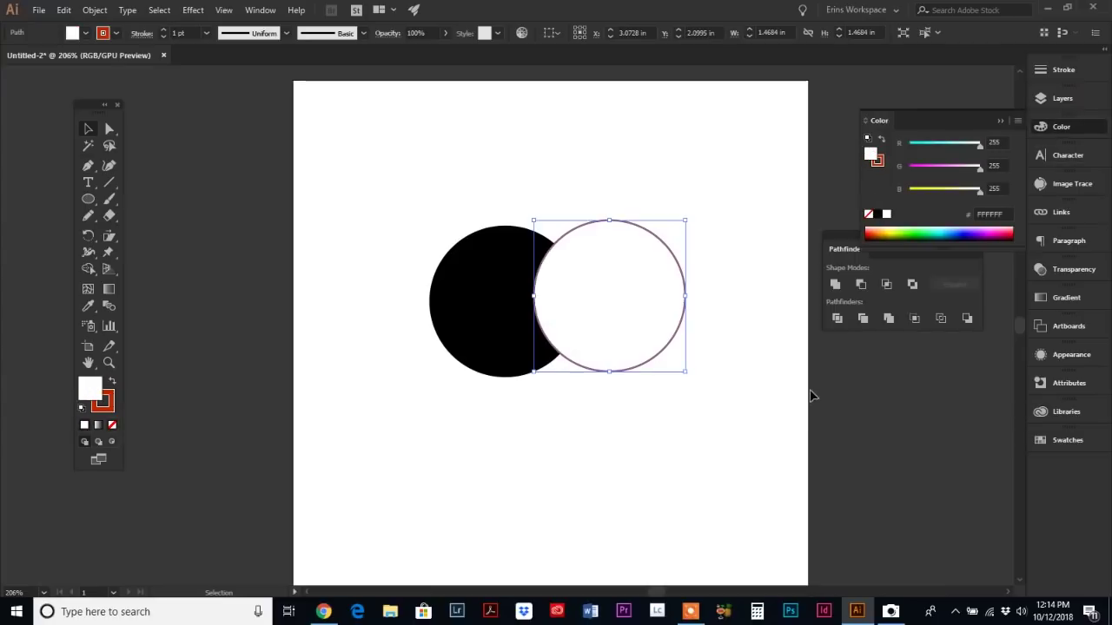
Step: Merge the white circle with the black one and move the white piece aside to check the crescent
left_click(762, 385)
left_click_drag(407, 208, 696, 390)
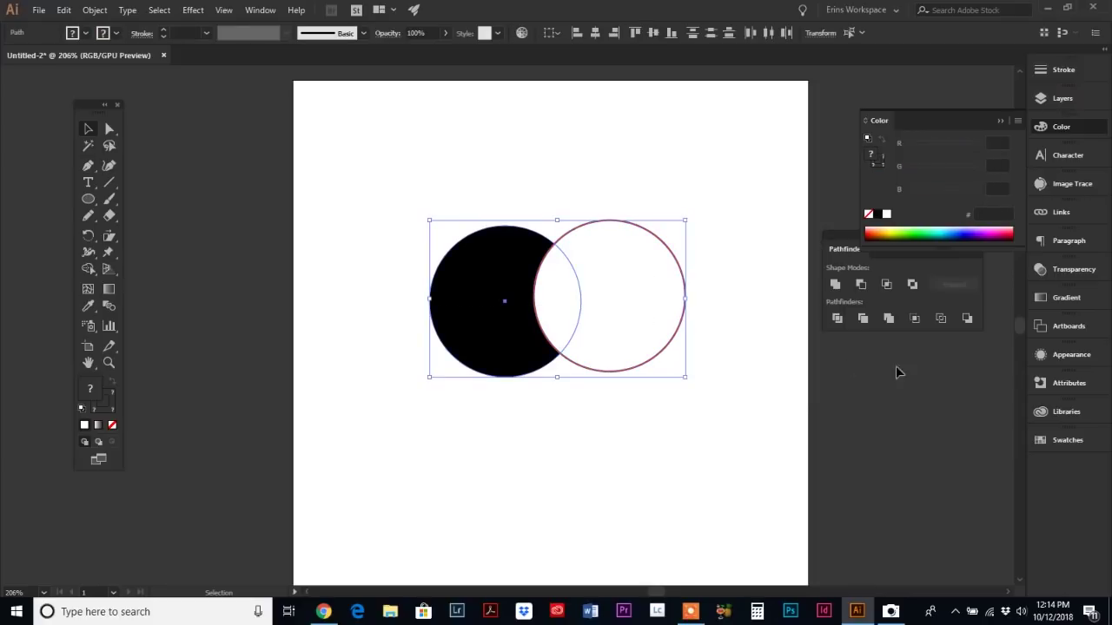
left_click(889, 320)
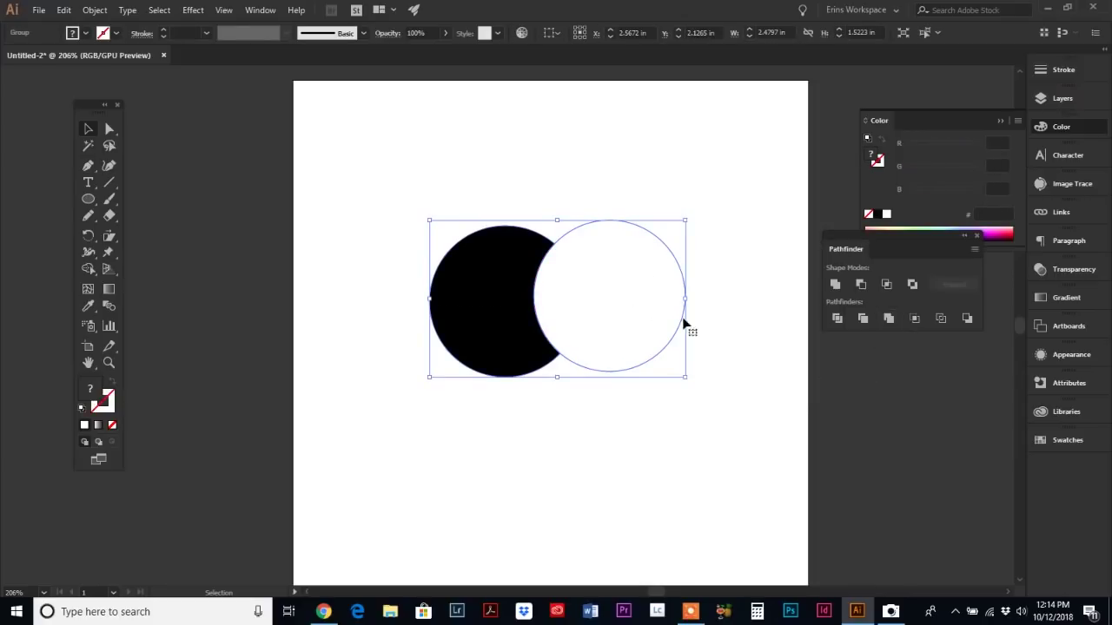
left_click(731, 308)
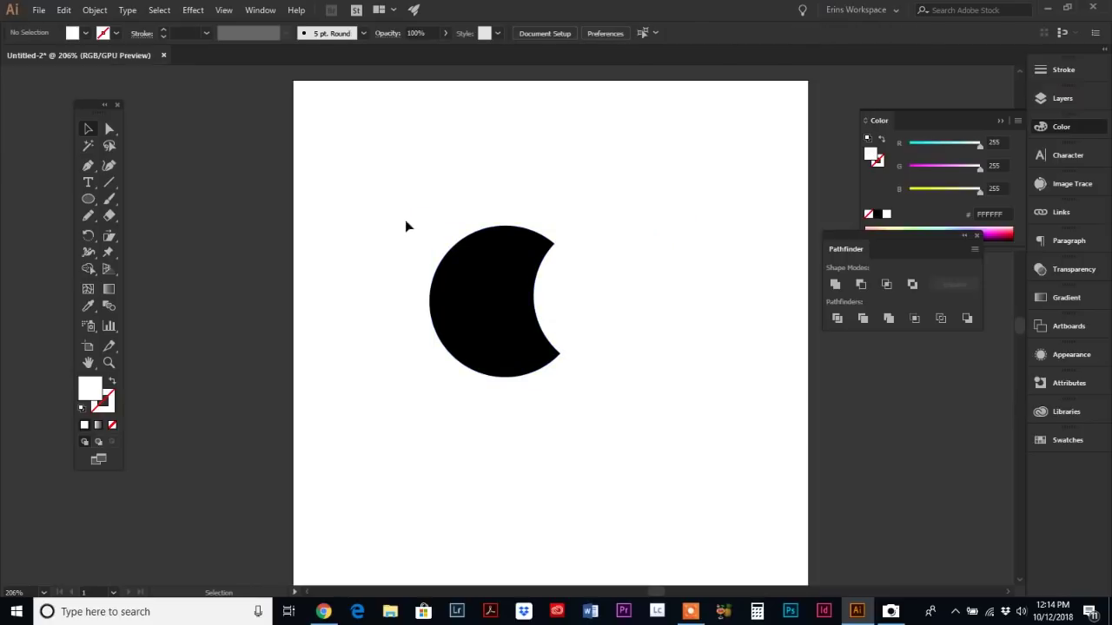
left_click_drag(382, 198, 609, 428)
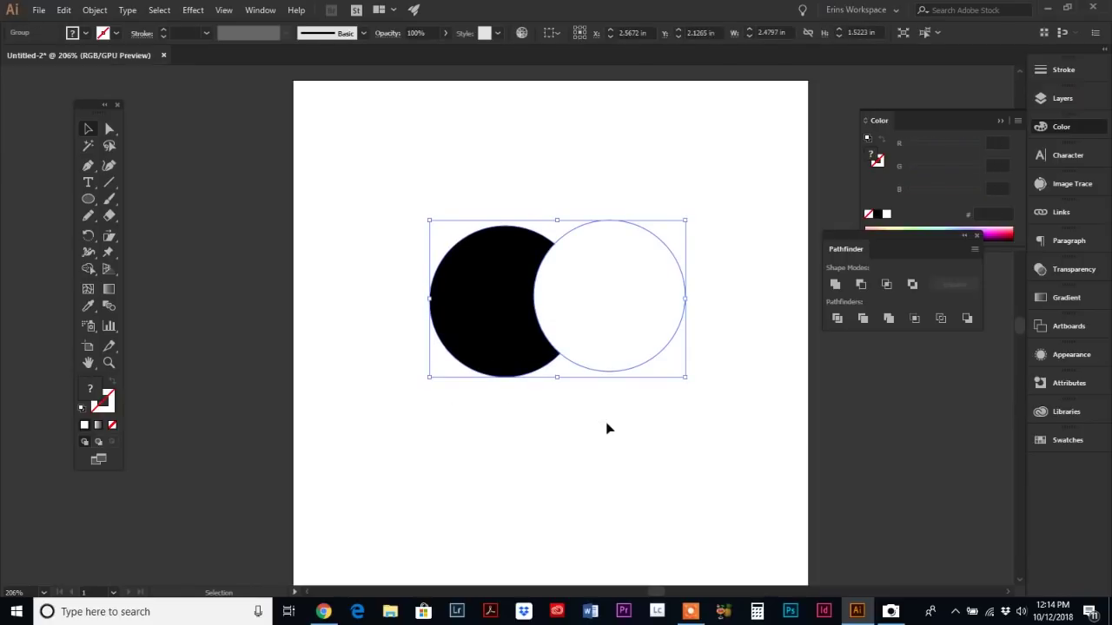
left_click(109, 128)
left_click(521, 215)
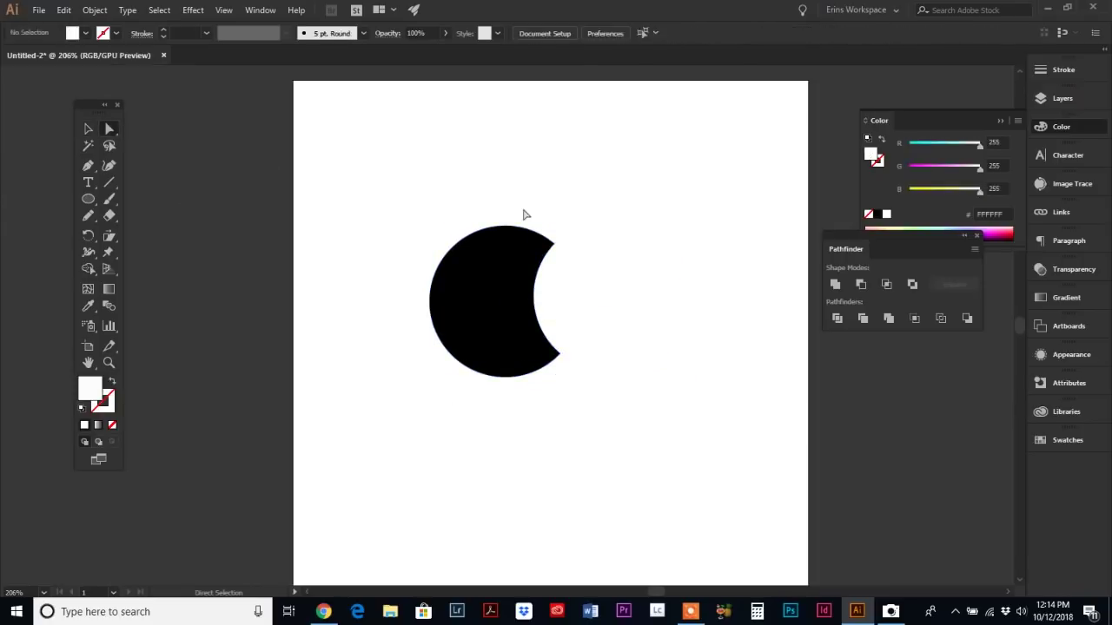
left_click(592, 290)
left_click_drag(596, 332, 647, 333)
key("ctrl+z")
key("ctrl+z")
key("ctrl+z")
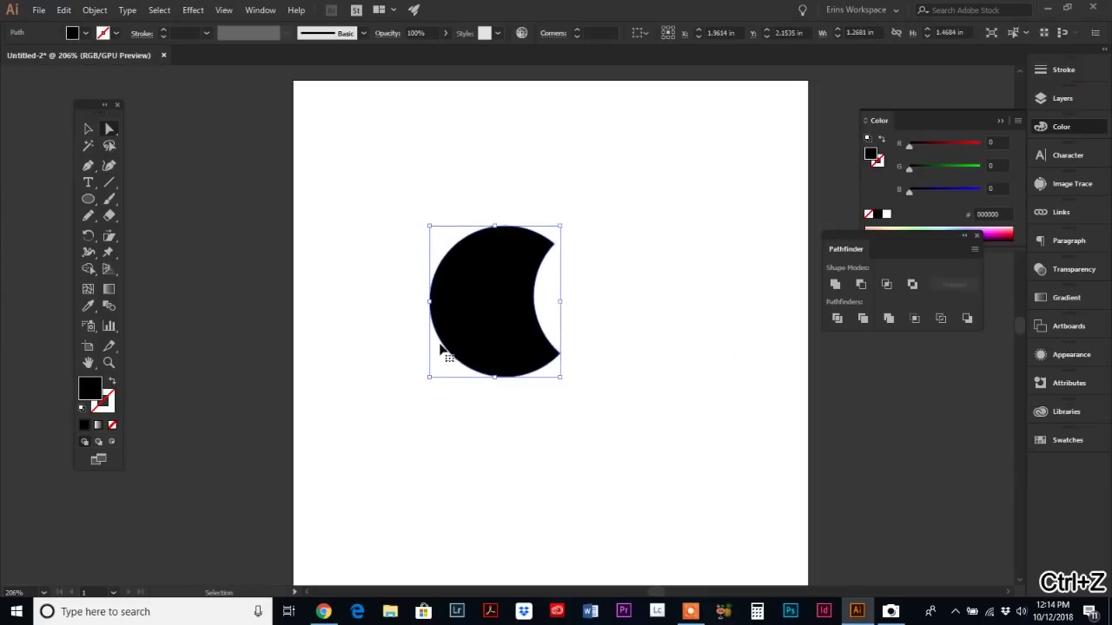
Step: Undo back to the two circles, then drag the red circle slightly further left over the black one, checking it in Outline view
key("ctrl+z")
key("ctrl+z")
key("ctrl+z")
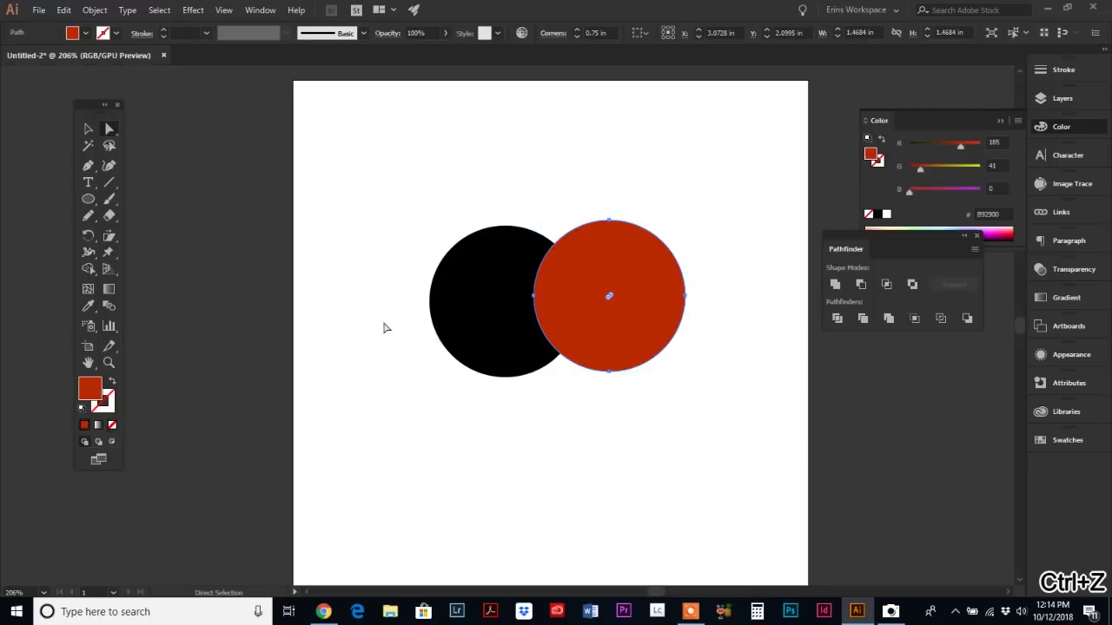
left_click(374, 320)
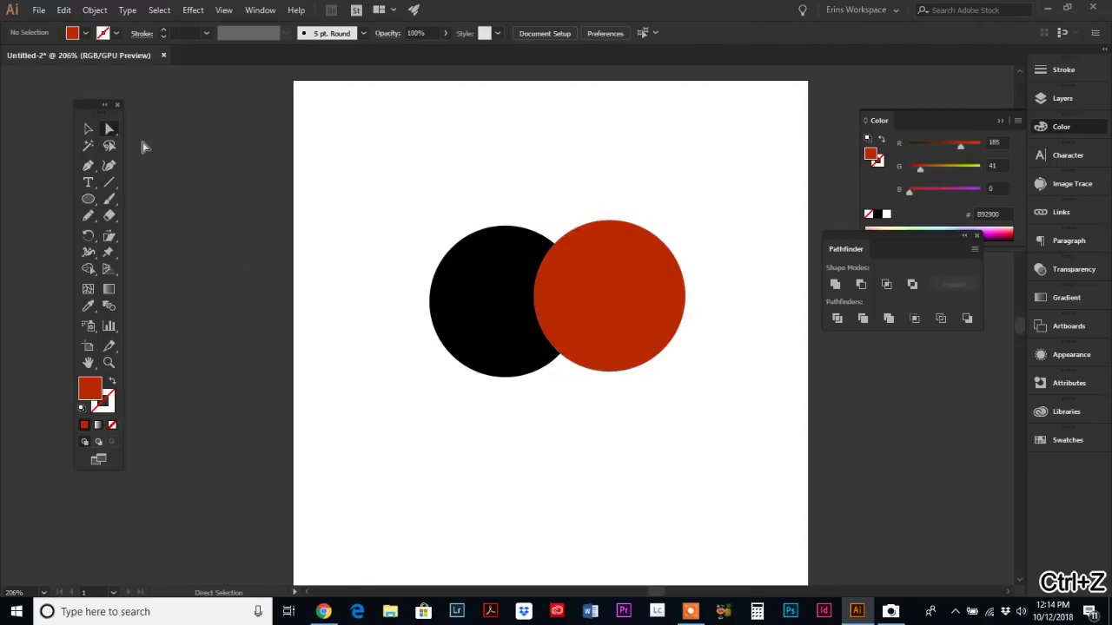
left_click(90, 129)
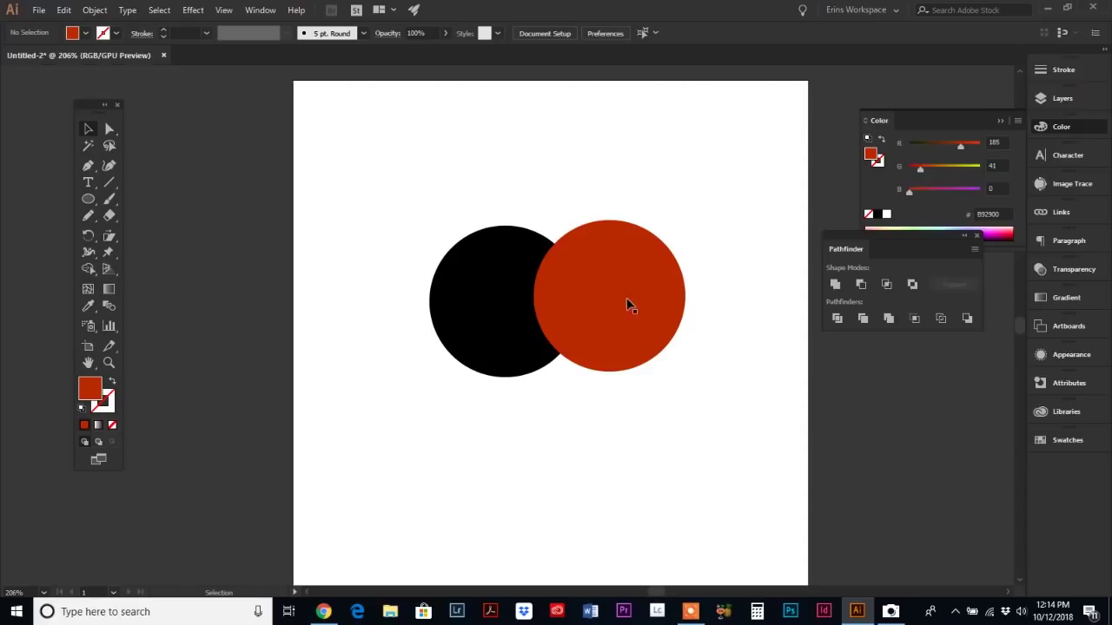
mouse_move(626, 296)
left_mouse_down()
mouse_move(575, 287)
mouse_move(695, 300)
mouse_move(613, 291)
left_mouse_up()
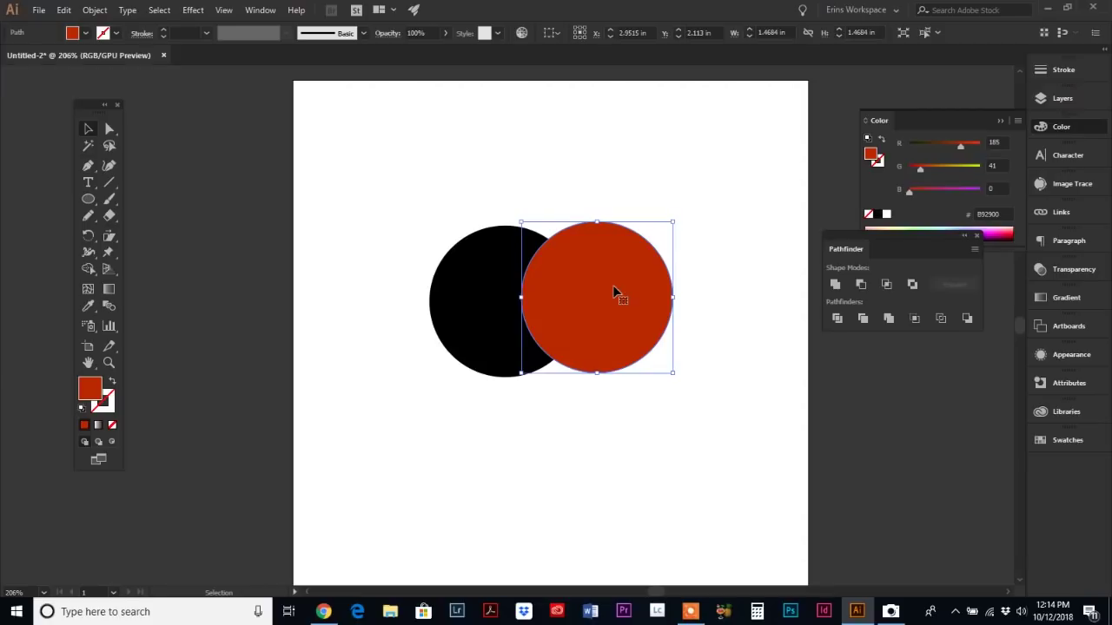
key("ctrl+y")
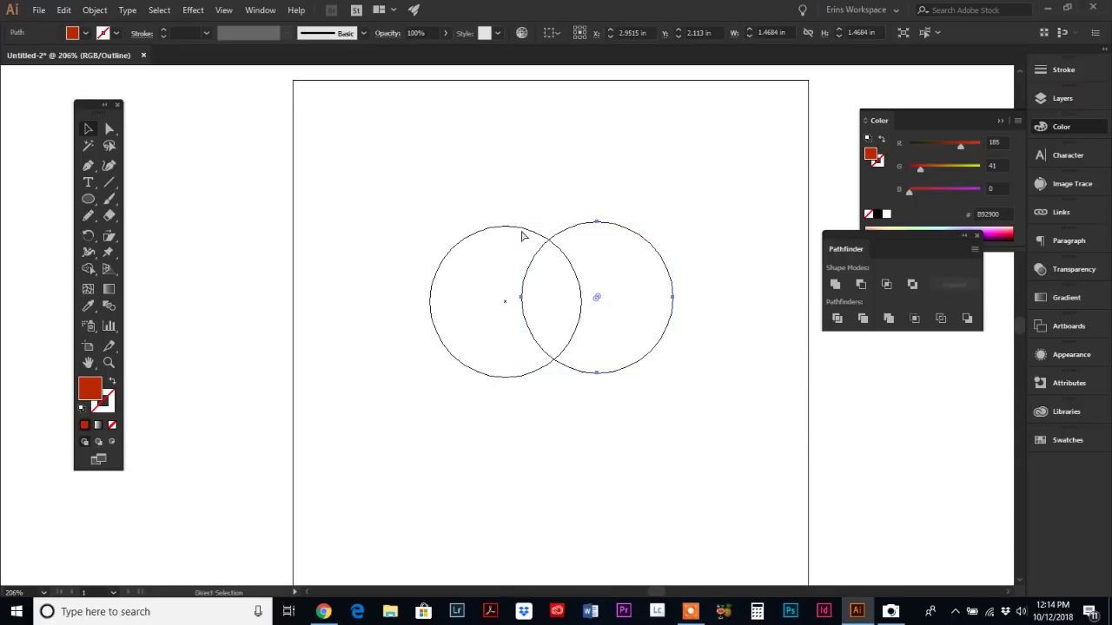
key("ctrl+y")
Step: Try Pathfinder Outline and then Crop on both selected circles, undoing each result
left_click_drag(517, 245, 708, 411)
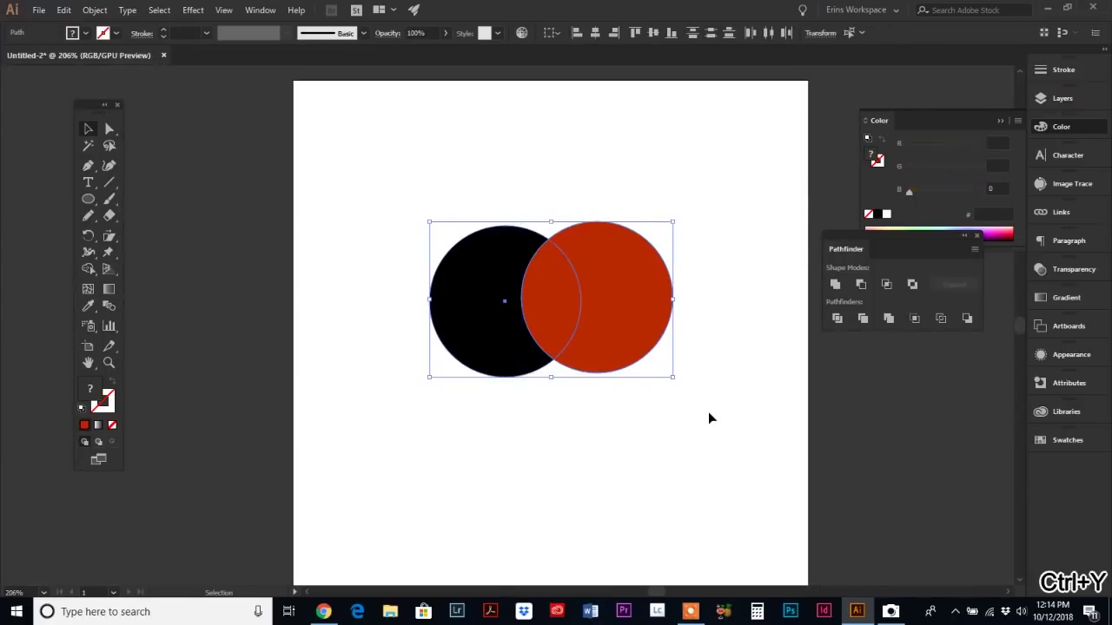
left_click(942, 319)
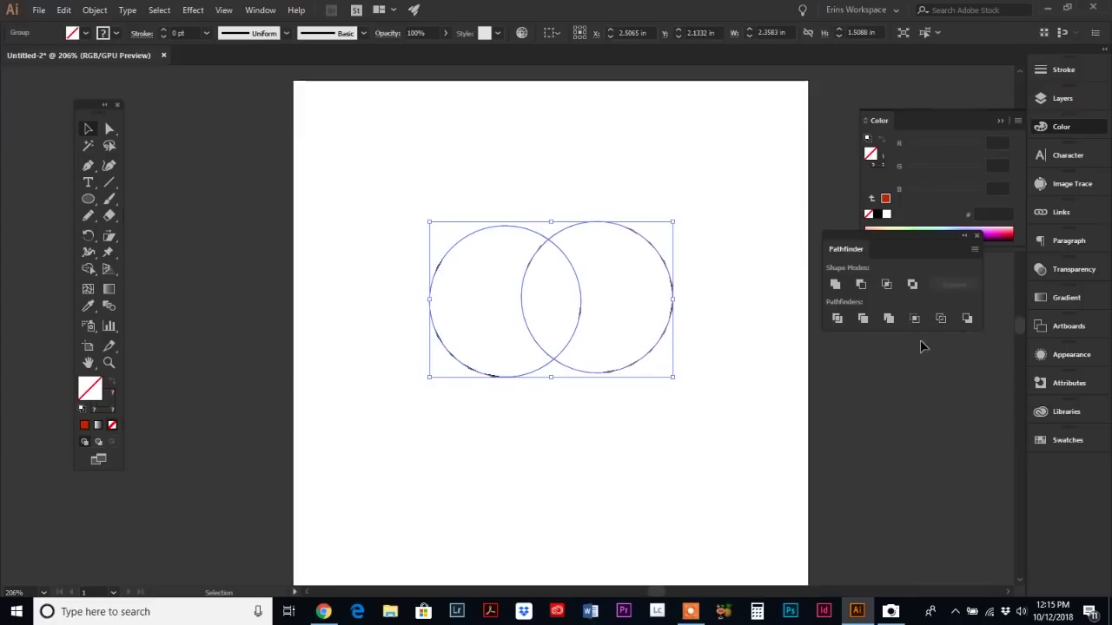
key("ctrl+z")
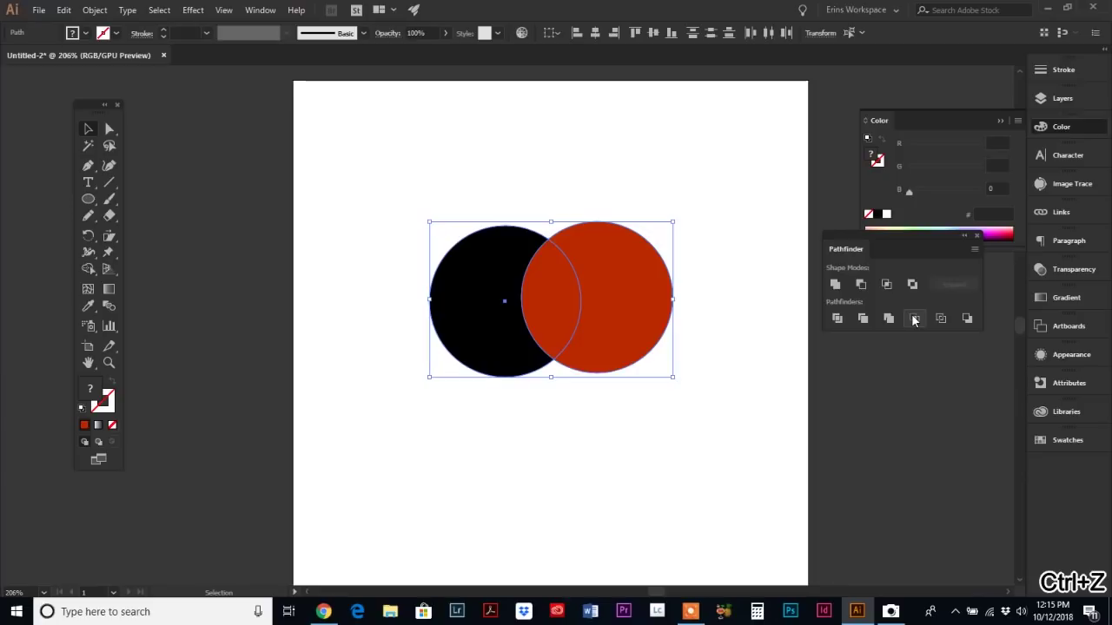
left_click(914, 319)
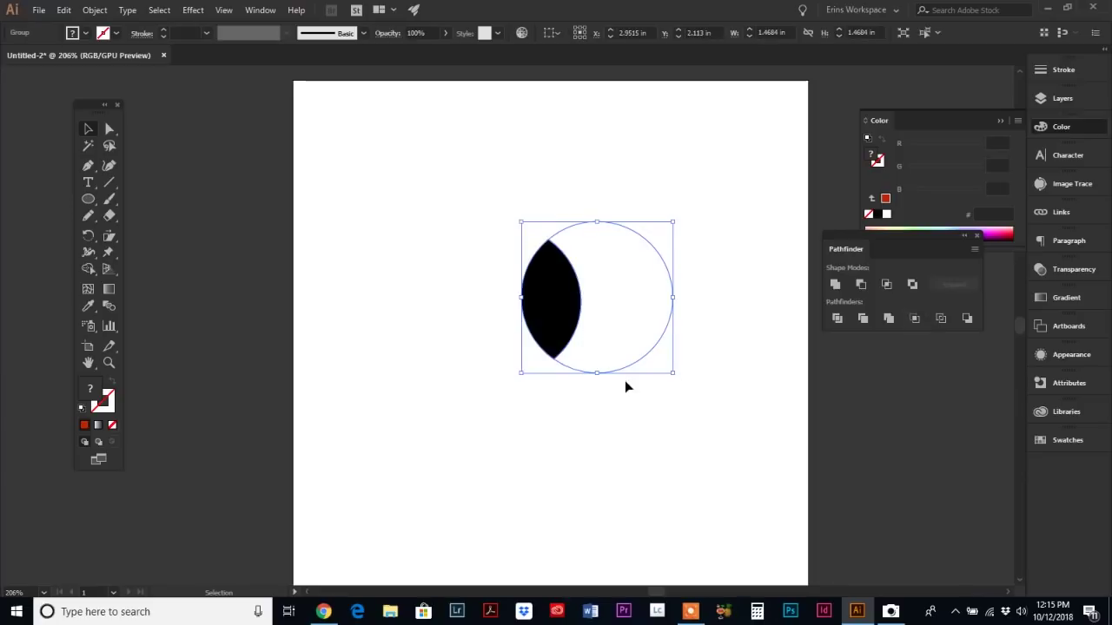
left_click(557, 222)
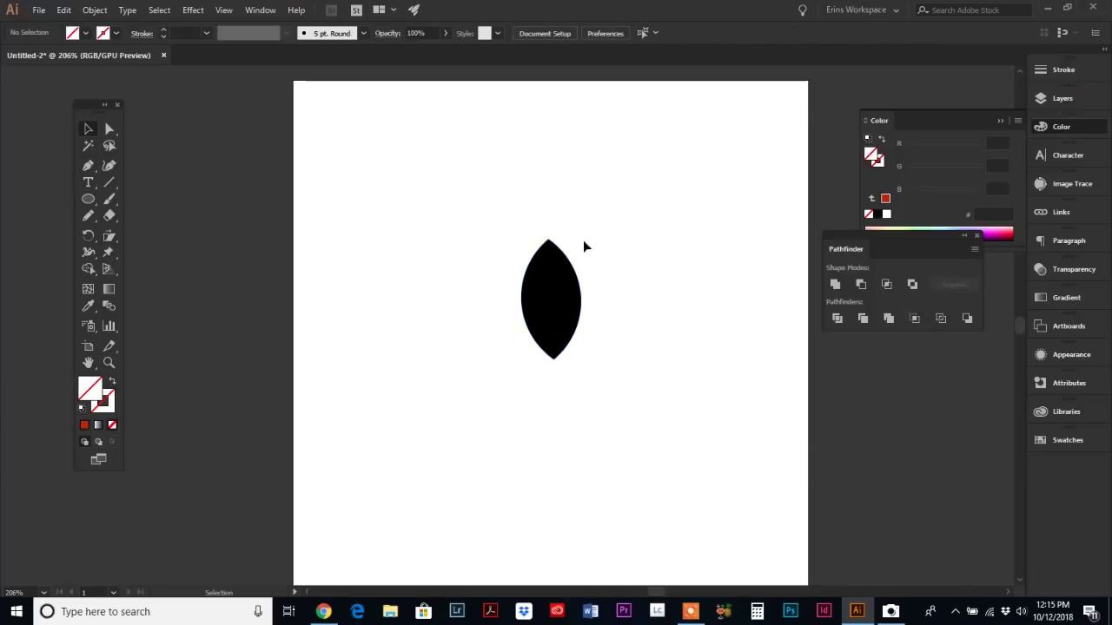
key("ctrl+z")
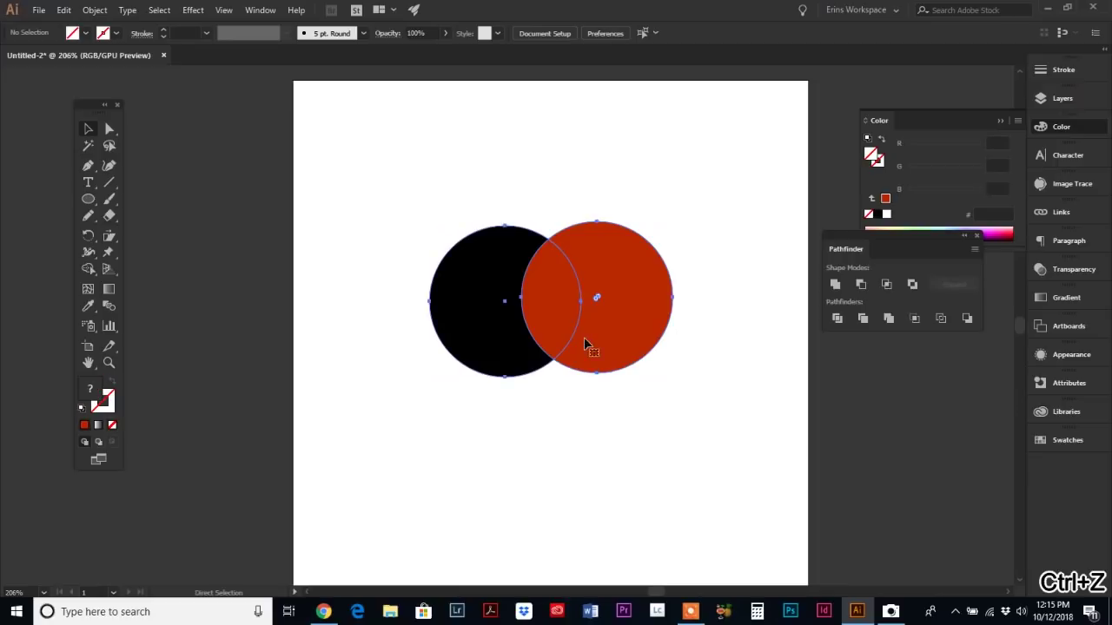
left_click(715, 249)
Step: Drag the red circle further left over the black one, apply Crop again, then undo it
left_click_drag(635, 303, 555, 304)
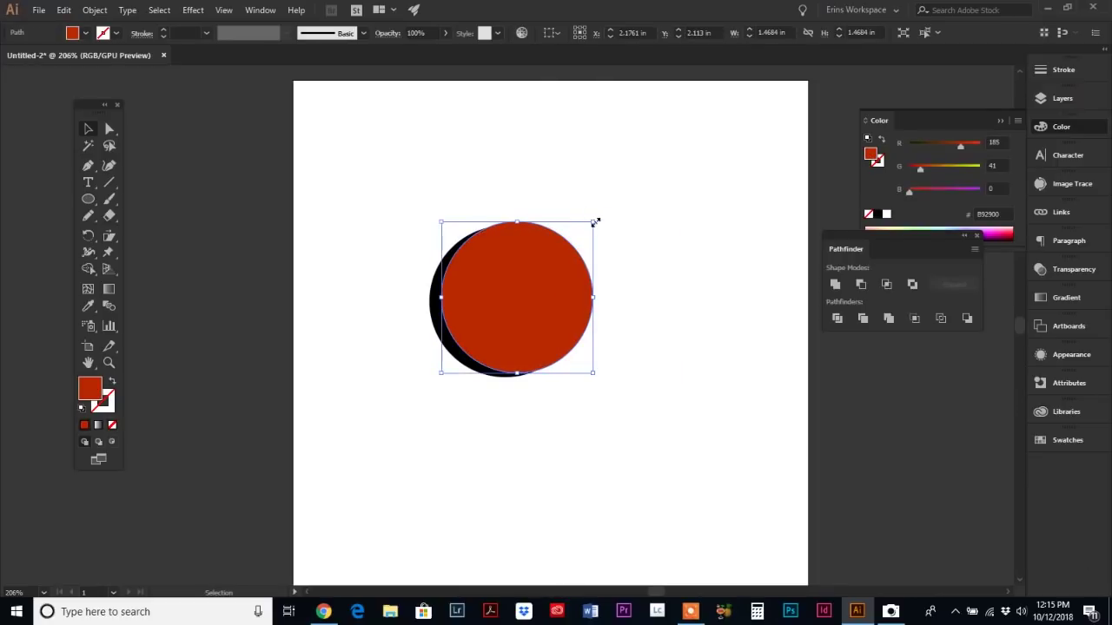
left_click_drag(386, 265, 472, 318)
left_click(914, 319)
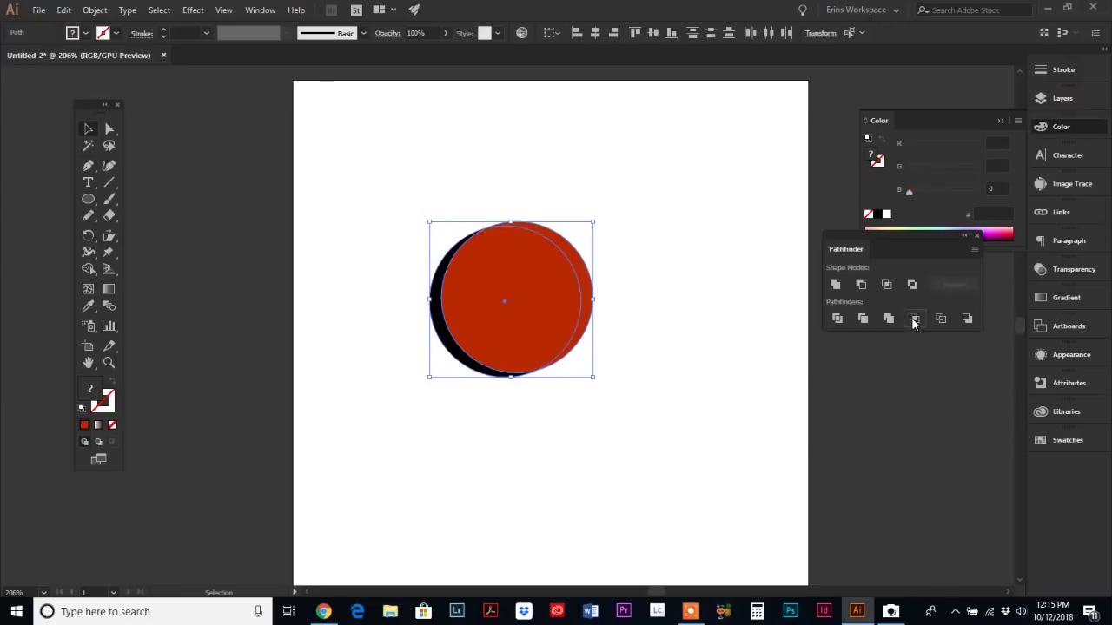
left_click(627, 400)
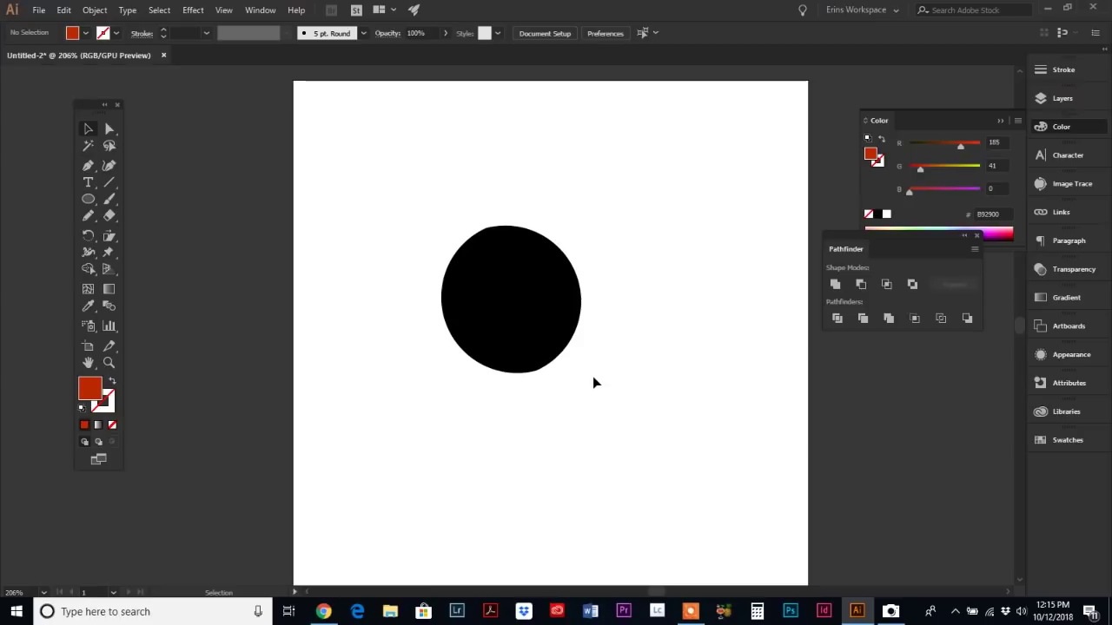
key("ctrl+z")
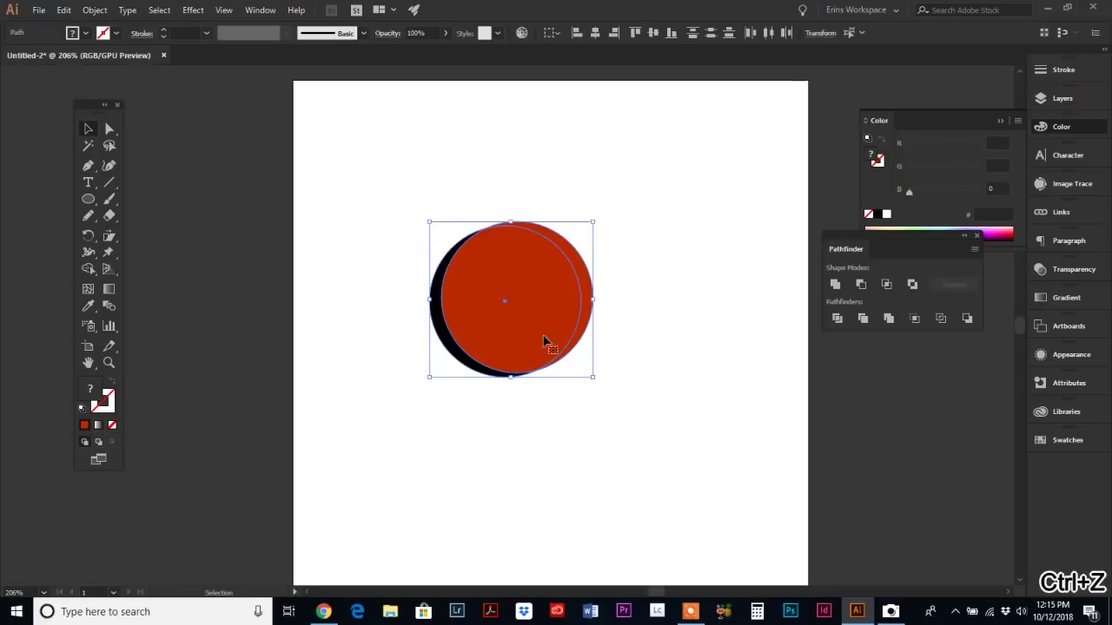
Step: Drag the red circle to the right of the black circle
left_click(733, 375)
left_click_drag(483, 325, 534, 323)
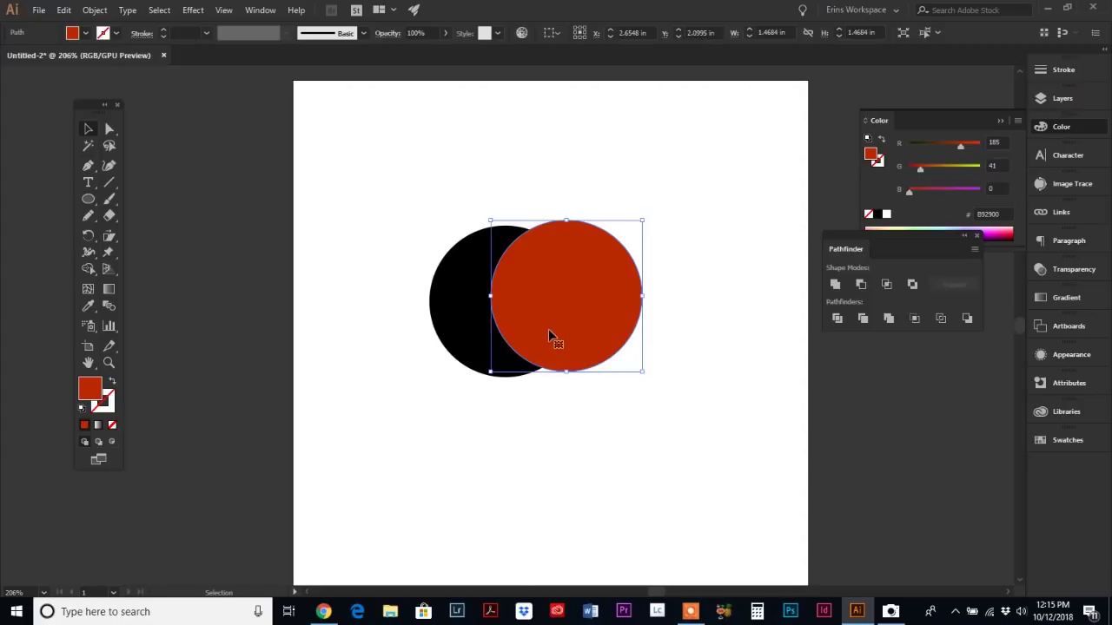
left_click_drag(585, 280, 587, 229)
Step: With the Star Tool, draw two stars: one at the upper left and one over the lower circle
left_click(90, 203)
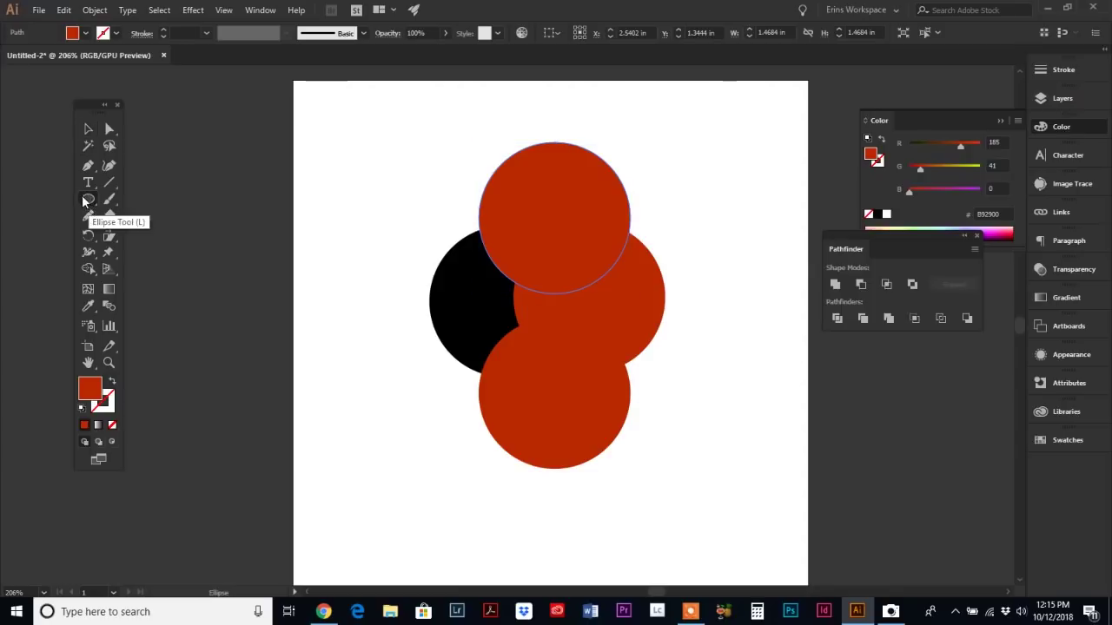
left_click(89, 203)
left_click(146, 215)
left_click(88, 205)
left_click(131, 264)
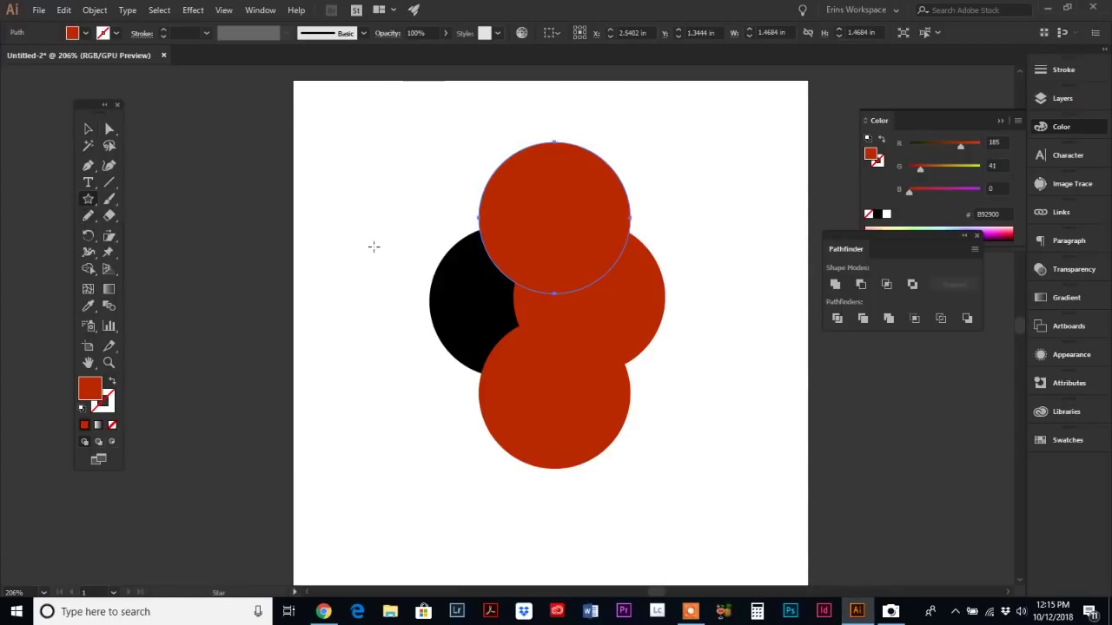
left_click_drag(420, 203, 504, 292)
key("ctrl+z")
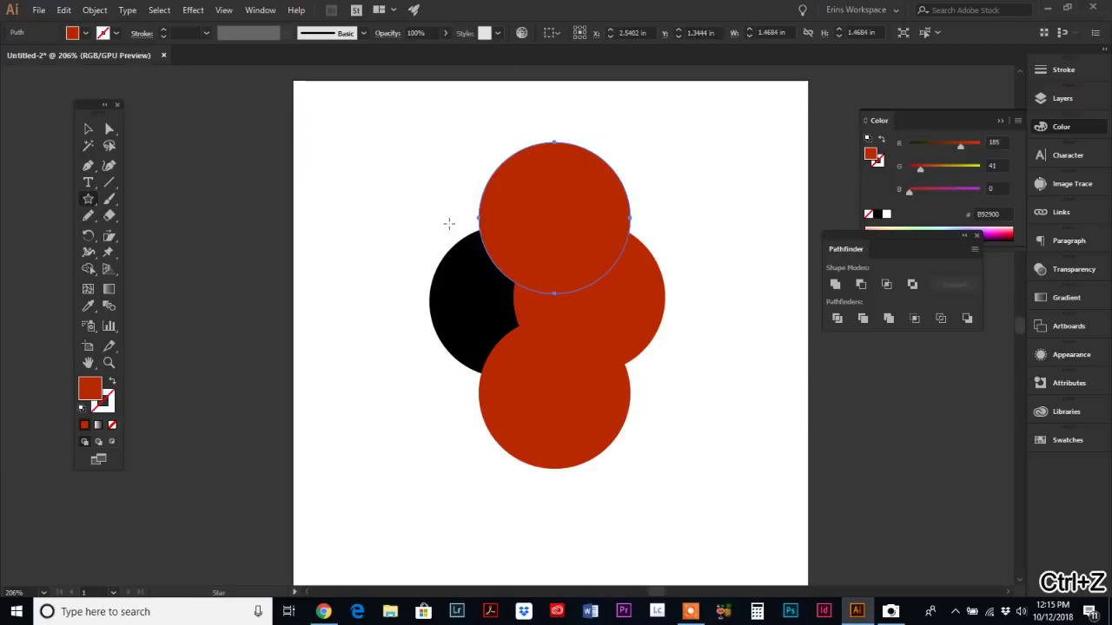
left_click_drag(447, 218, 506, 278)
left_click_drag(590, 400, 667, 396)
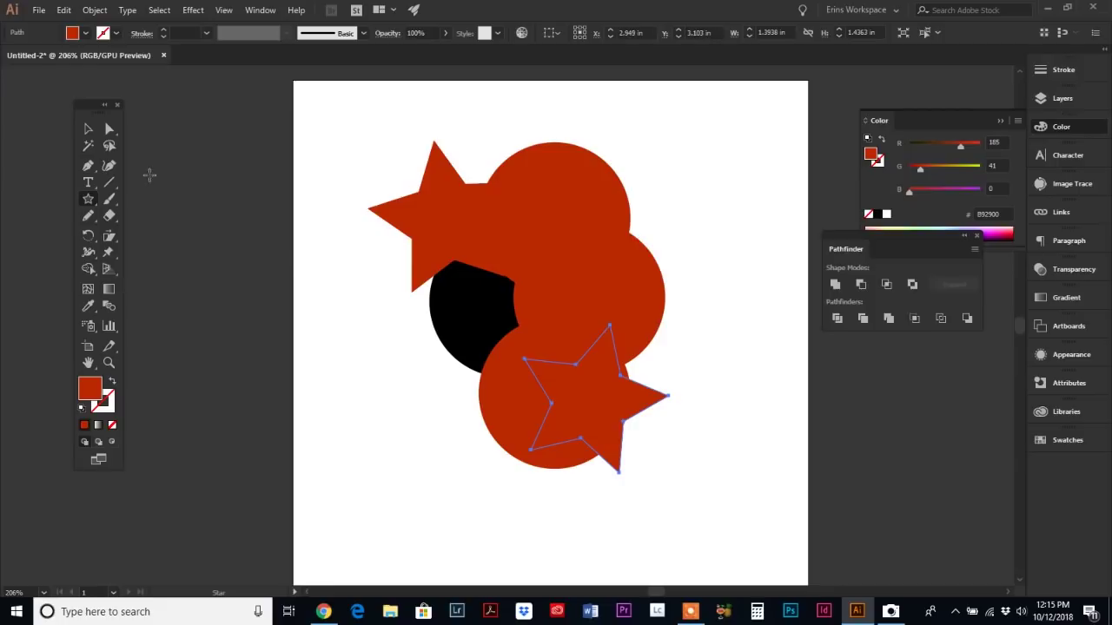
Step: Select all circles and stars and apply Pathfinder Outline to them
left_click(87, 129)
left_click_drag(335, 112, 724, 510)
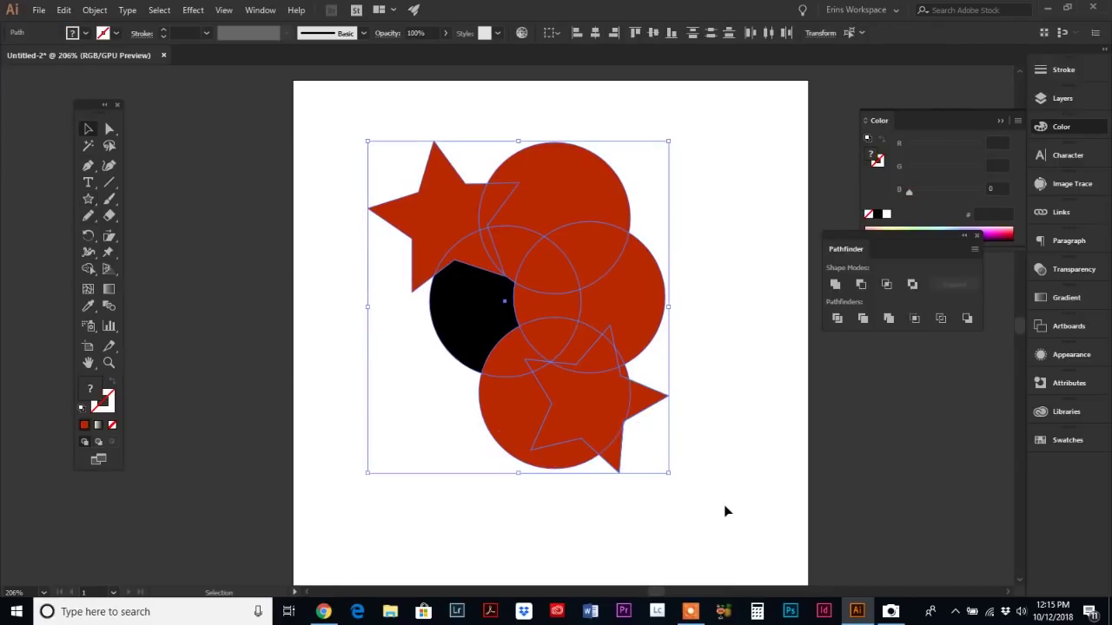
left_click(944, 318)
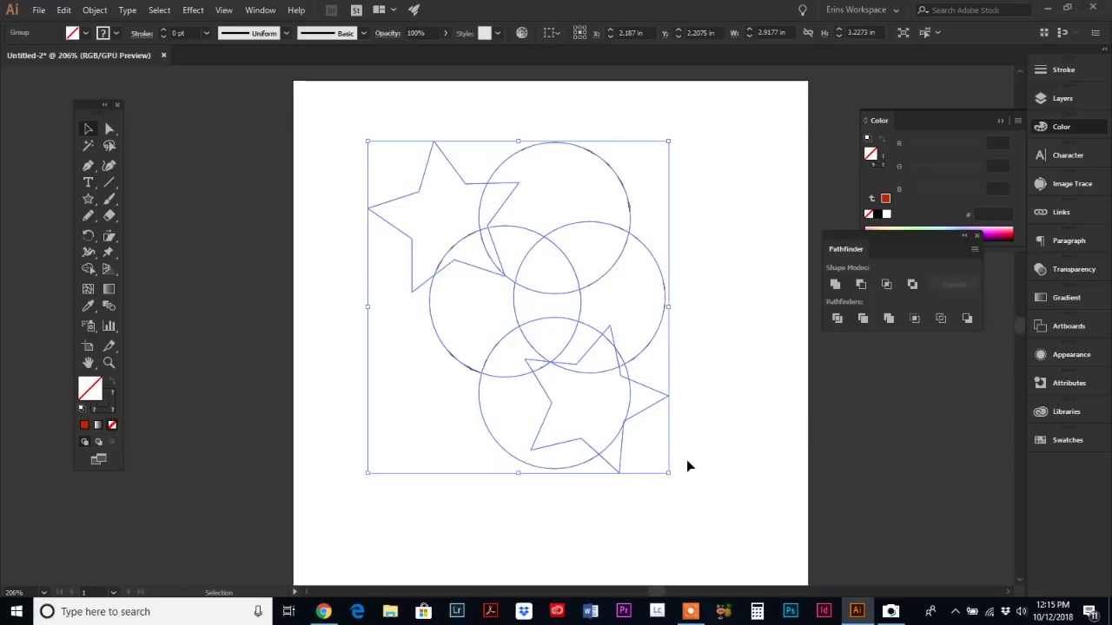
left_click(715, 348)
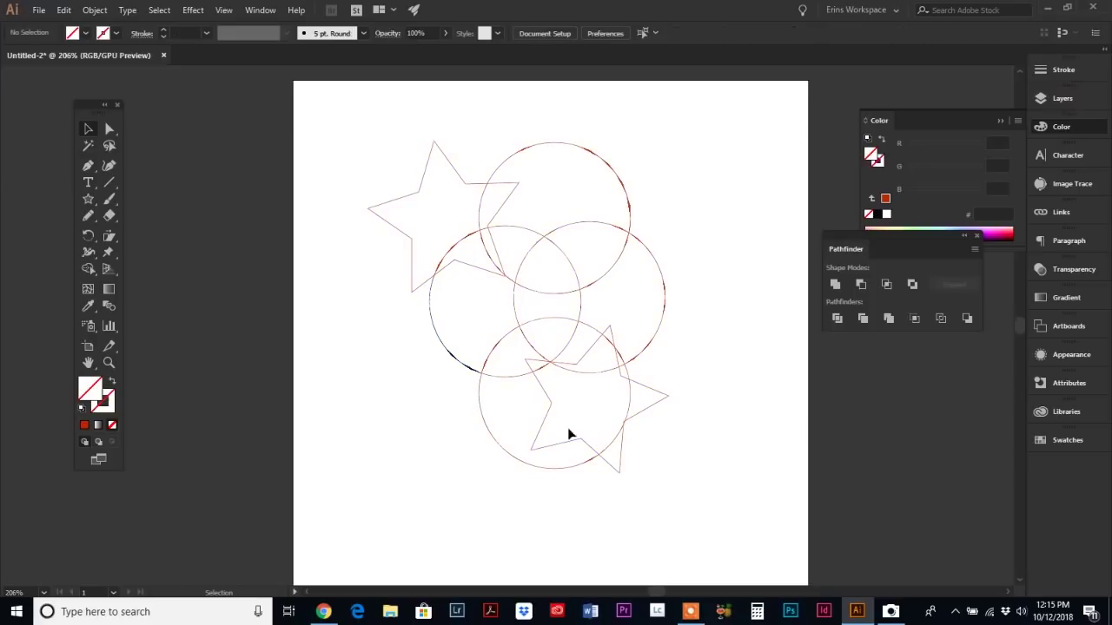
left_click_drag(350, 137, 744, 509)
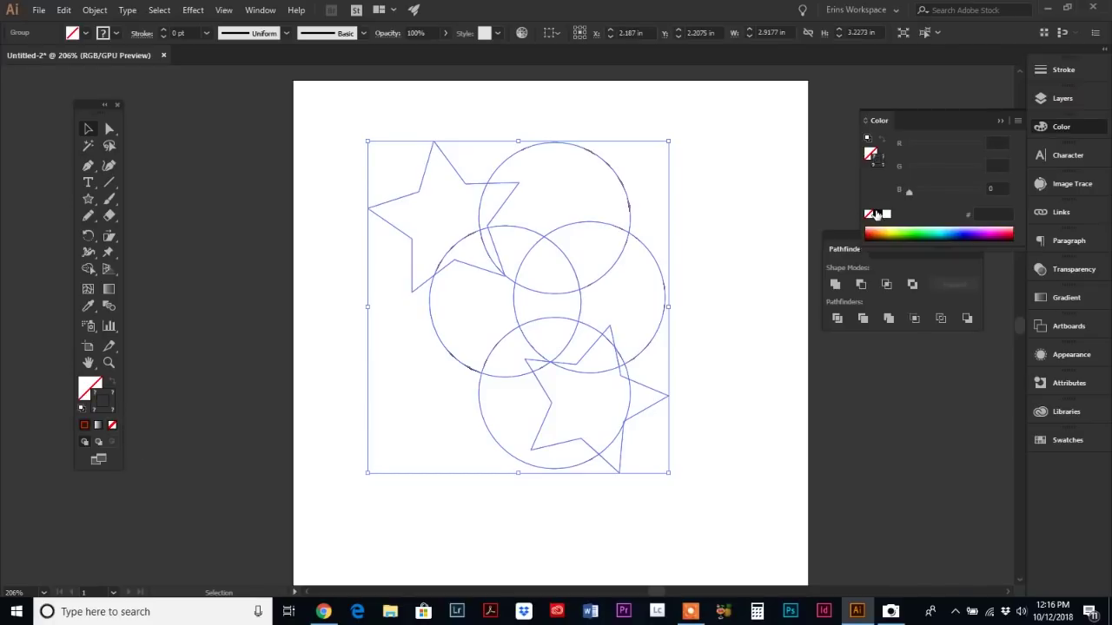
left_click(744, 350)
left_click_drag(341, 167, 647, 372)
Step: Set the outlines' stroke weight to 0.5 pt
left_click(1062, 69)
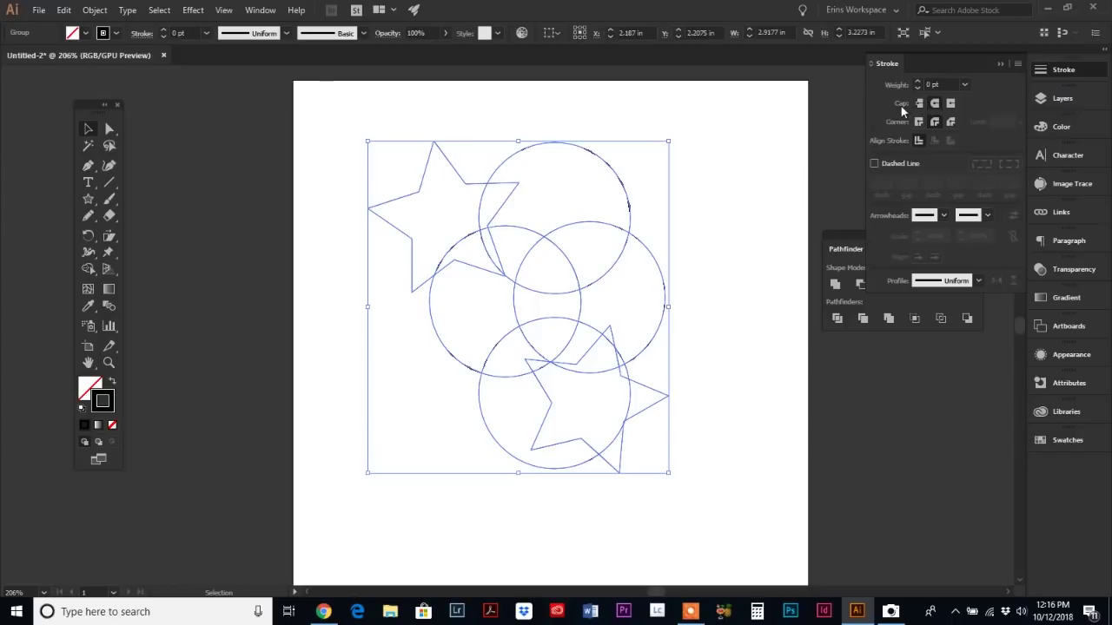
left_click(917, 80)
left_click(767, 245)
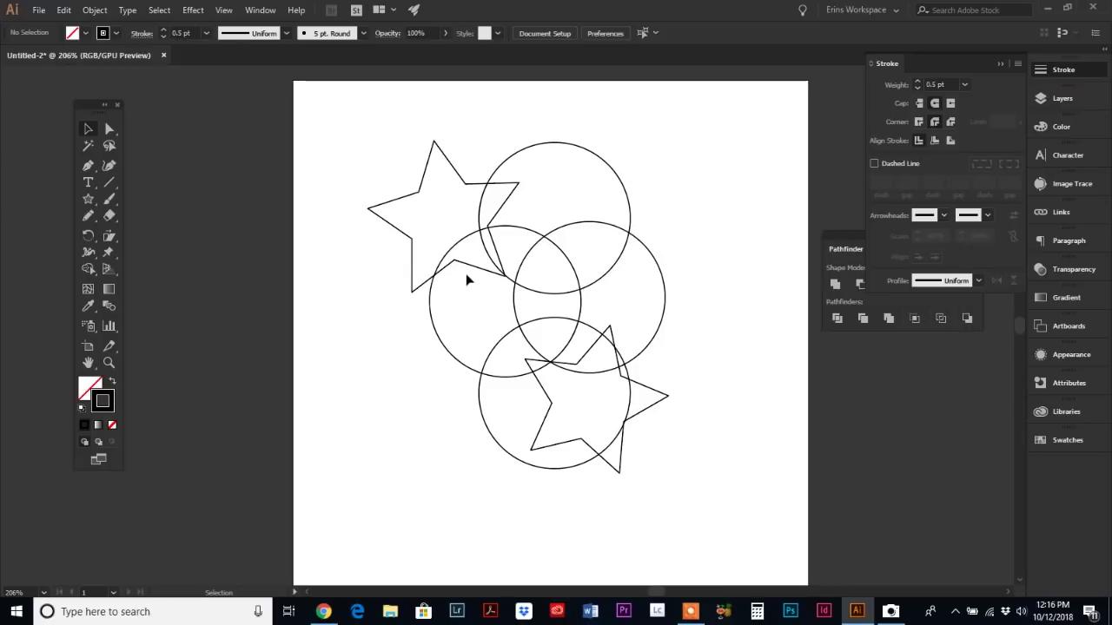
Step: Undo the 0.5 pt stroke, the outline conversion, both stars and the extra circle
key("ctrl+z")
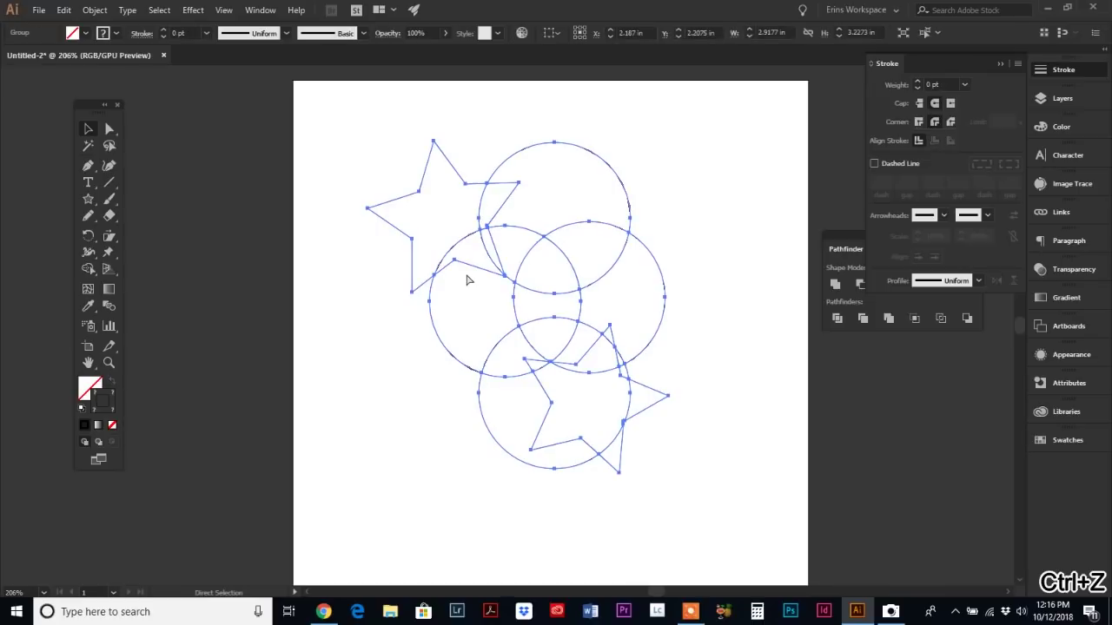
key("ctrl+z")
key("ctrl+z")
left_click(343, 241)
left_click(479, 229)
key("ctrl+z")
key("ctrl+z")
key("ctrl+z")
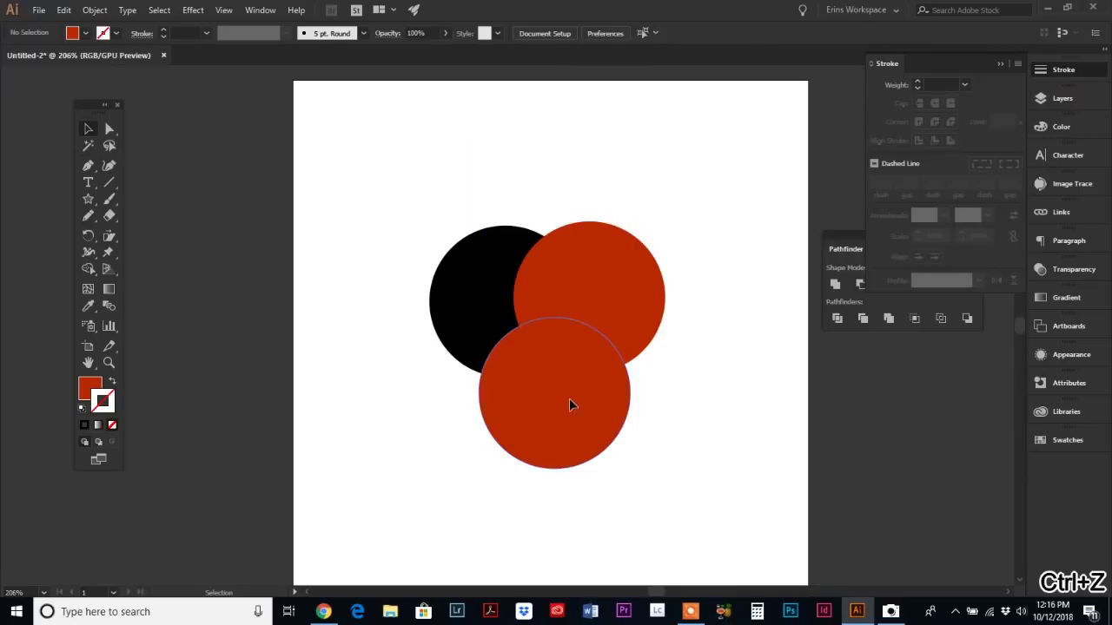
key("ctrl+z")
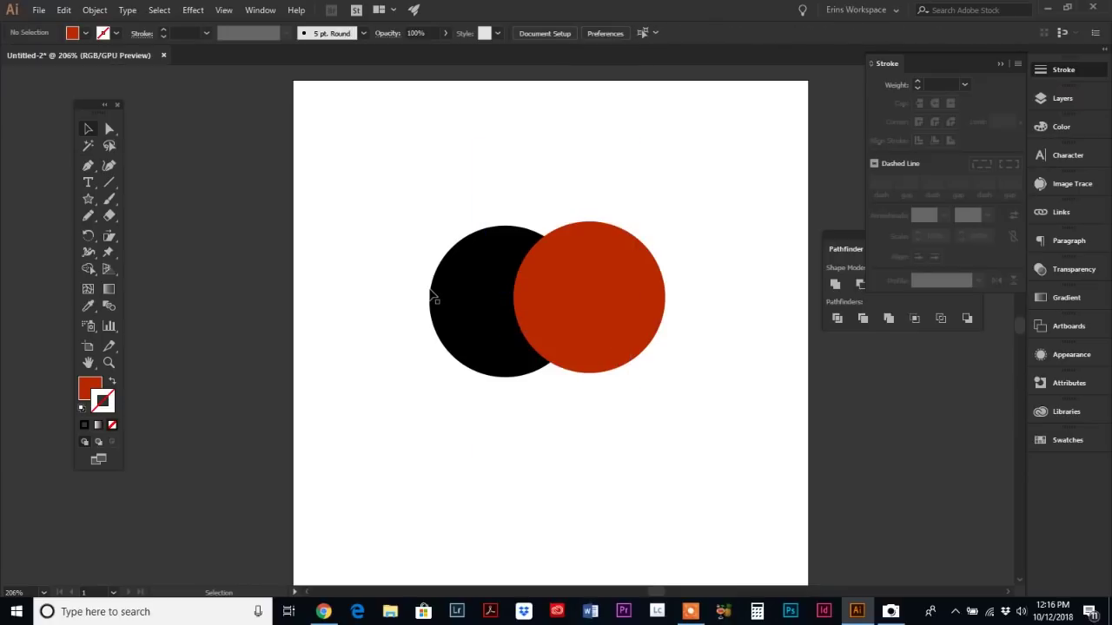